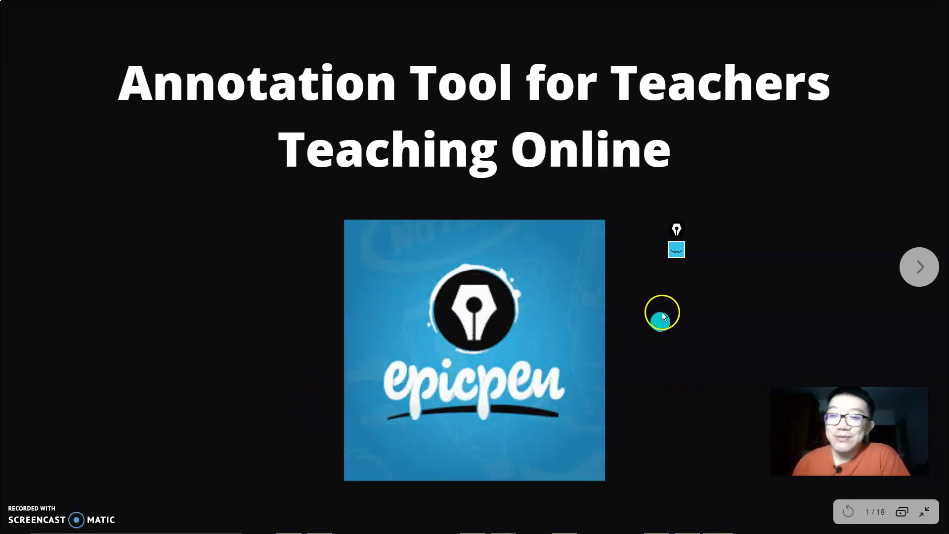
Step: Draw magenta marker squiggles around the logo image and strike through 'epicpen'
{"action": "left_click", "coordinate": [677, 250]}
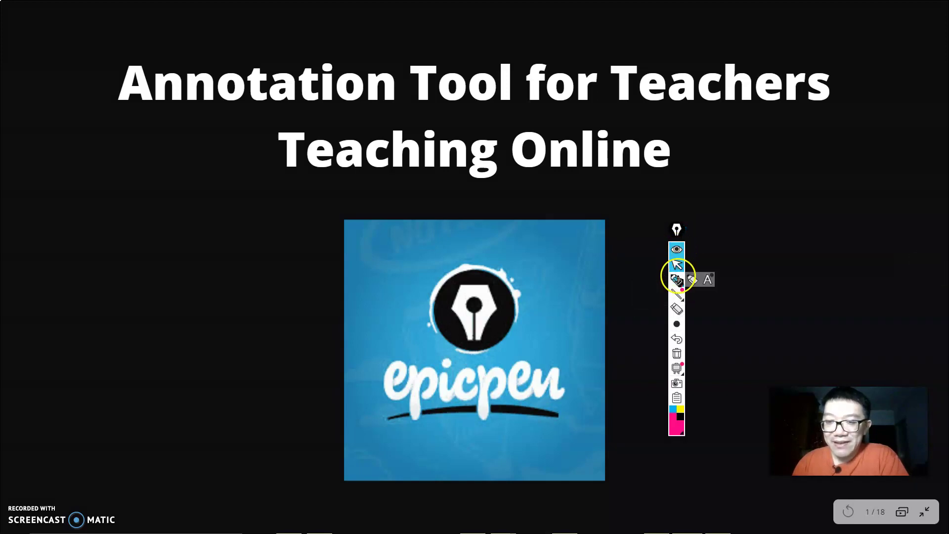
{"action": "left_click", "coordinate": [680, 281]}
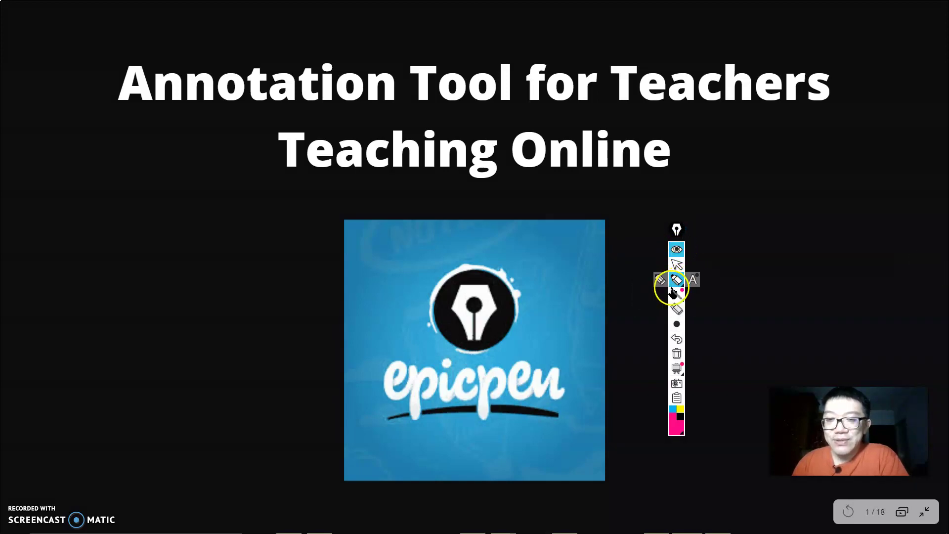
{"action": "left_click_drag", "start_coordinate": [297, 229], "coordinate": [292, 298]}
{"action": "mouse_move", "coordinate": [324, 245]}
{"action": "left_mouse_down"}
{"action": "mouse_move", "coordinate": [360, 234]}
{"action": "mouse_move", "coordinate": [374, 250]}
{"action": "mouse_move", "coordinate": [435, 227]}
{"action": "left_mouse_up"}
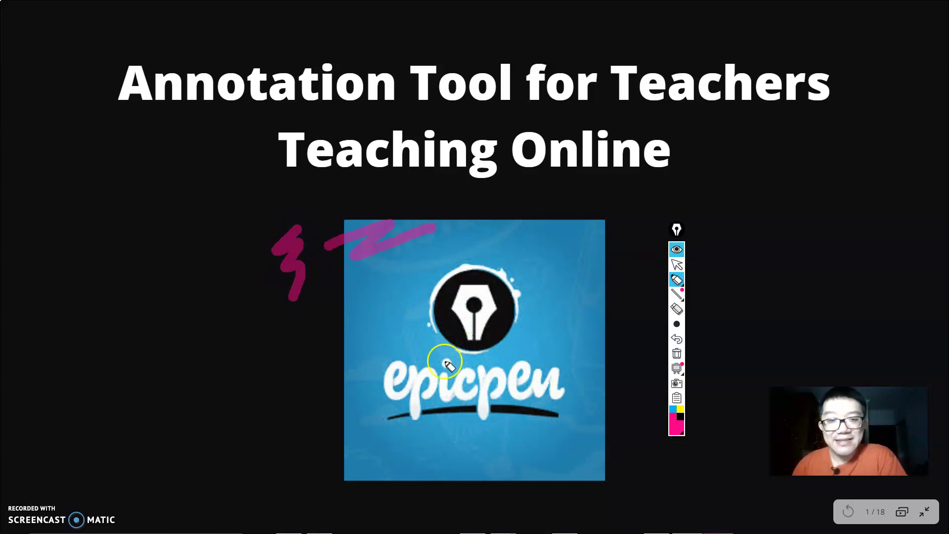
{"action": "left_click_drag", "start_coordinate": [438, 385], "coordinate": [563, 371]}
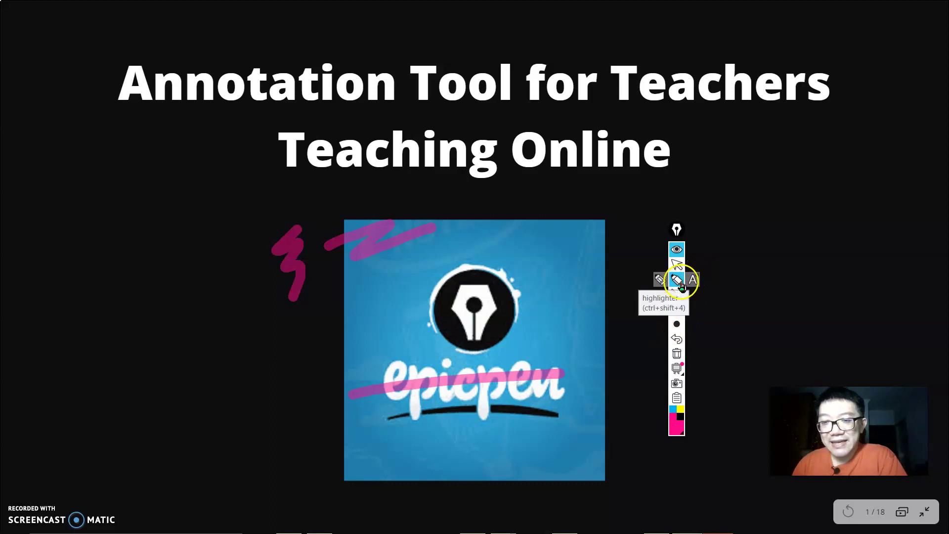
Step: Add bright magenta pen squiggles beside the image using a very small stroke size
{"action": "left_click", "coordinate": [662, 281]}
{"action": "mouse_move", "coordinate": [589, 200]}
{"action": "left_mouse_down"}
{"action": "mouse_move", "coordinate": [622, 243]}
{"action": "mouse_move", "coordinate": [634, 286]}
{"action": "left_mouse_up"}
{"action": "mouse_move", "coordinate": [676, 323]}
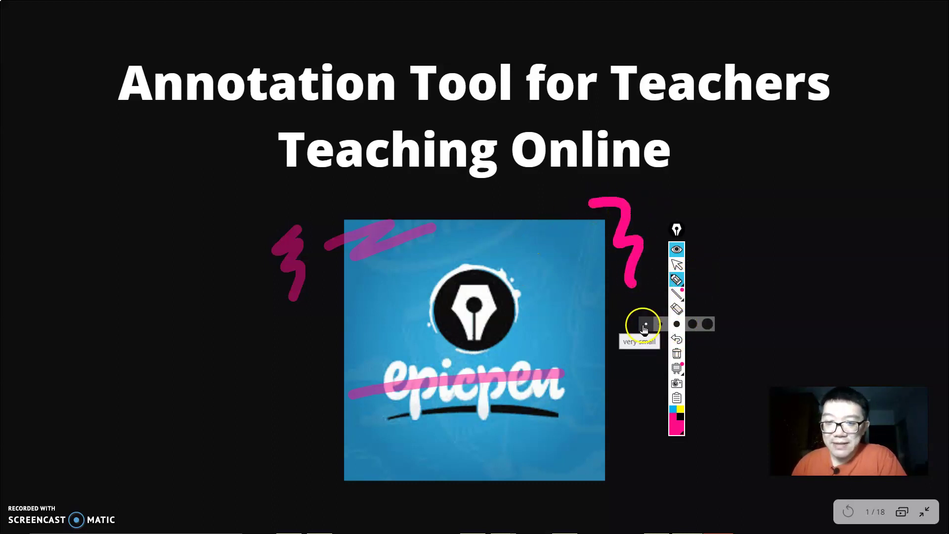
{"action": "left_click", "coordinate": [642, 323]}
{"action": "mouse_move", "coordinate": [358, 318]}
{"action": "left_mouse_down"}
{"action": "mouse_move", "coordinate": [303, 344]}
{"action": "mouse_move", "coordinate": [309, 361]}
{"action": "mouse_move", "coordinate": [296, 386]}
{"action": "left_mouse_up"}
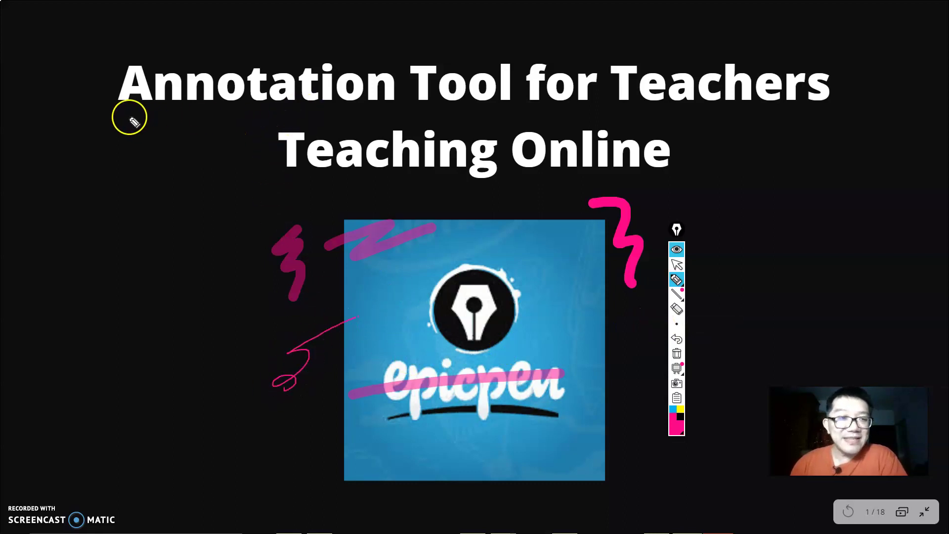
Step: Underline 'Annotation', 'Teachers' and 'Teaching Online' in the slide title
{"action": "left_click_drag", "start_coordinate": [129, 116], "coordinate": [391, 110]}
{"action": "left_click_drag", "start_coordinate": [608, 117], "coordinate": [815, 117]}
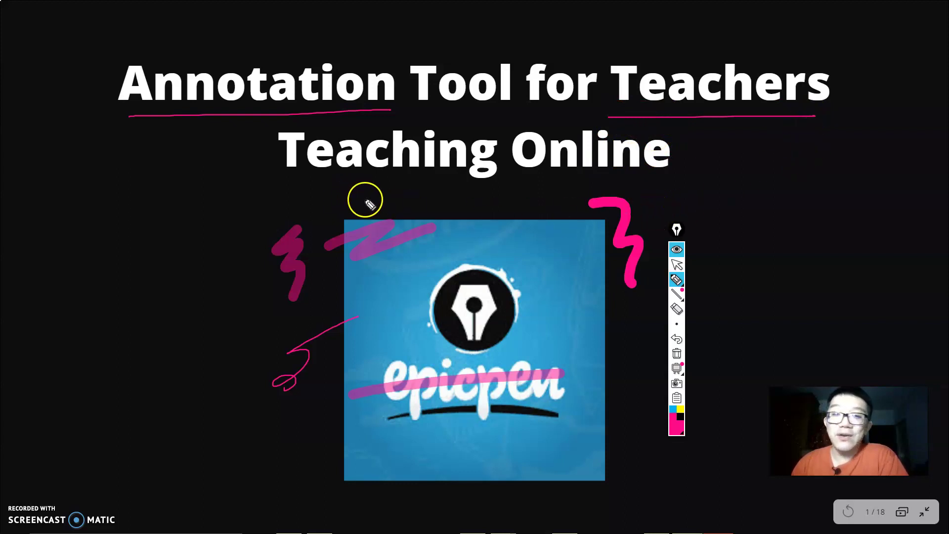
{"action": "left_click_drag", "start_coordinate": [315, 184], "coordinate": [627, 192]}
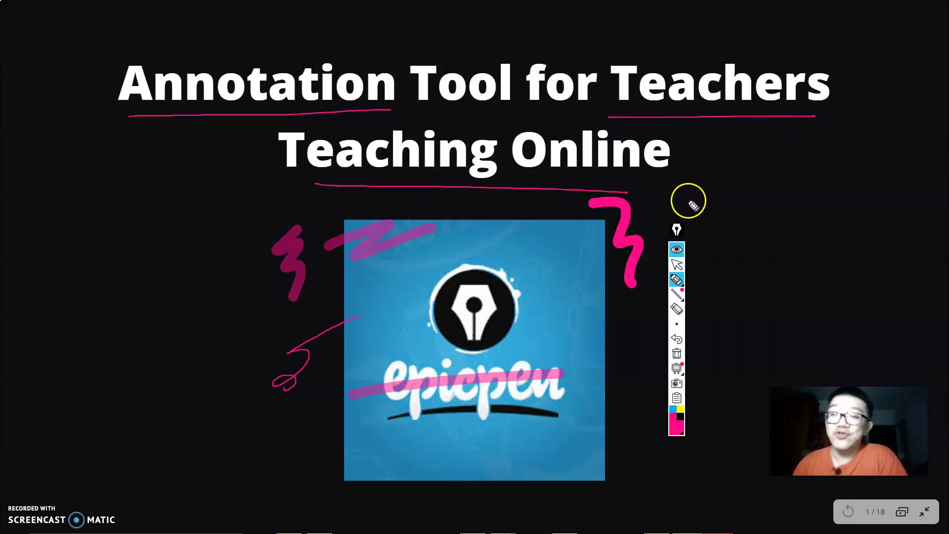
Step: Draw a flower with stem and leaves right of the slide, then hide all annotations
{"action": "mouse_move", "coordinate": [789, 205]}
{"action": "left_mouse_down"}
{"action": "mouse_move", "coordinate": [820, 214]}
{"action": "mouse_move", "coordinate": [811, 233]}
{"action": "mouse_move", "coordinate": [805, 214]}
{"action": "mouse_move", "coordinate": [807, 356]}
{"action": "left_mouse_up"}
{"action": "mouse_move", "coordinate": [861, 283]}
{"action": "left_mouse_down"}
{"action": "mouse_move", "coordinate": [831, 294]}
{"action": "mouse_move", "coordinate": [894, 261]}
{"action": "mouse_move", "coordinate": [868, 291]}
{"action": "mouse_move", "coordinate": [786, 291]}
{"action": "mouse_move", "coordinate": [802, 303]}
{"action": "mouse_move", "coordinate": [722, 273]}
{"action": "mouse_move", "coordinate": [813, 289]}
{"action": "left_mouse_up"}
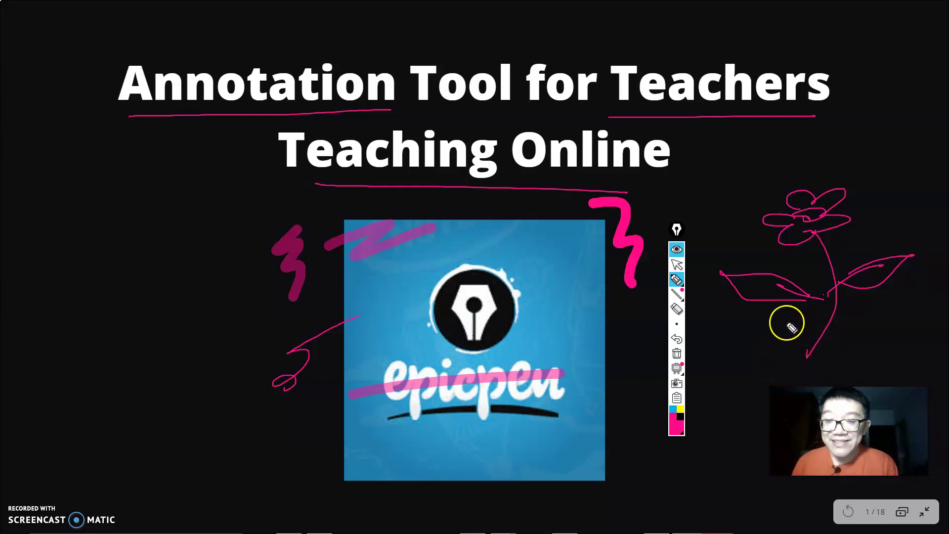
{"action": "left_click", "coordinate": [676, 250]}
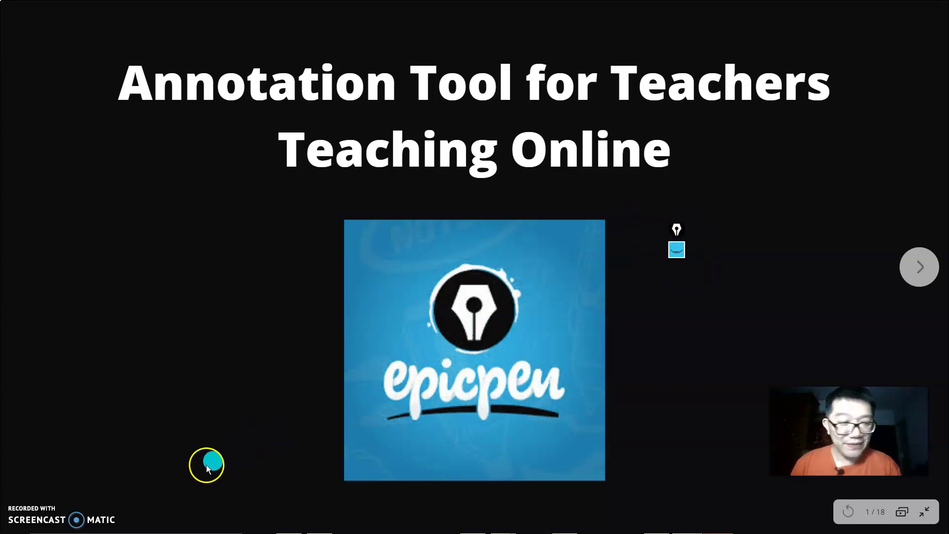
Step: Search Google for 'epic pen' in Chrome and open the epic-pen.com result
{"action": "key", "text": "alt+Tab"}
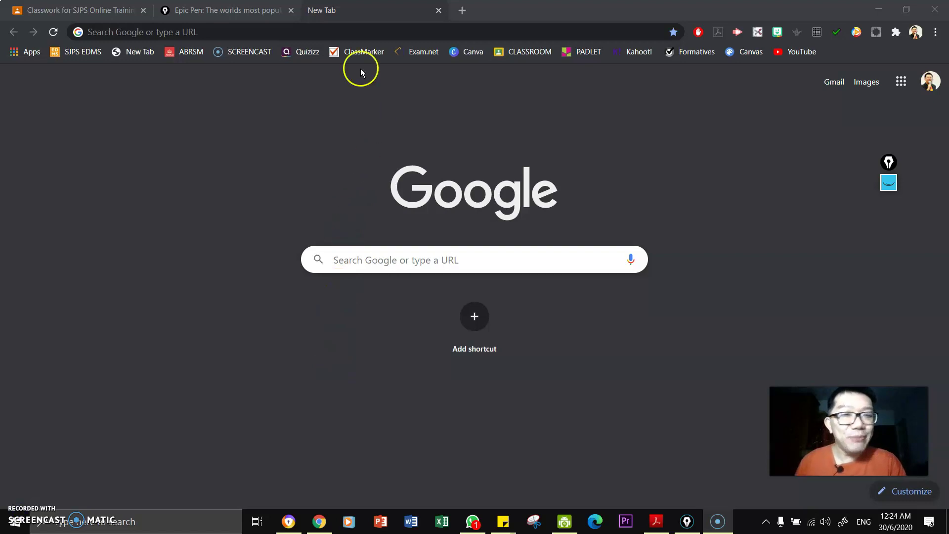
{"action": "left_click", "coordinate": [226, 31]}
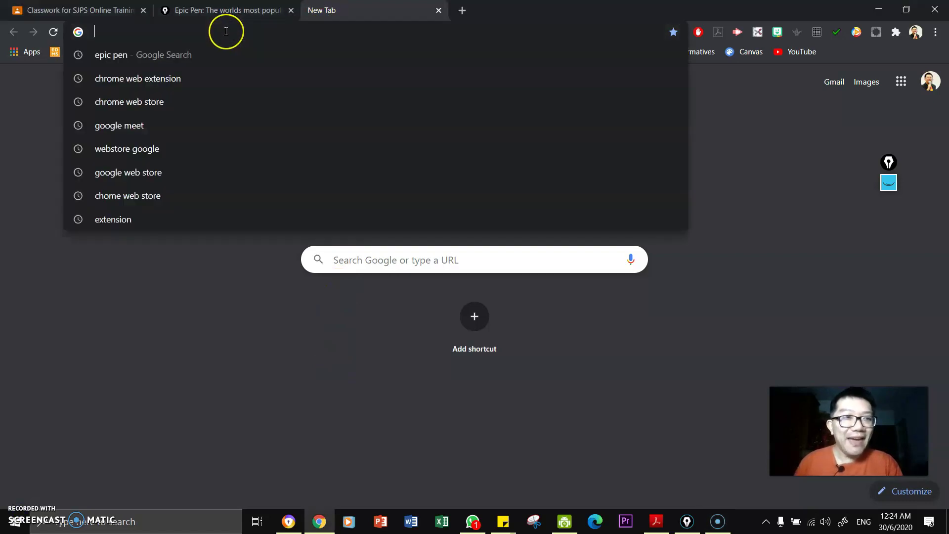
{"action": "type", "text": "epic pe"}
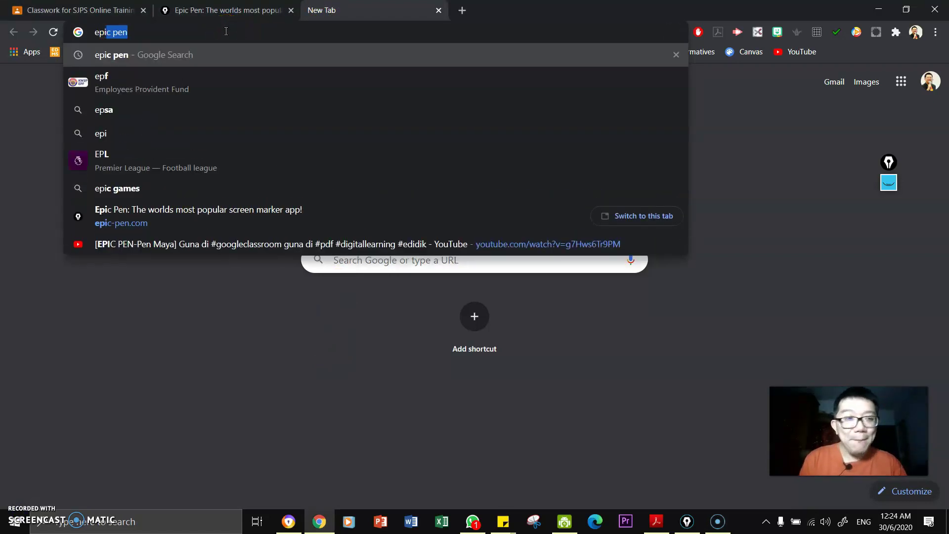
{"action": "type", "text": "n"}
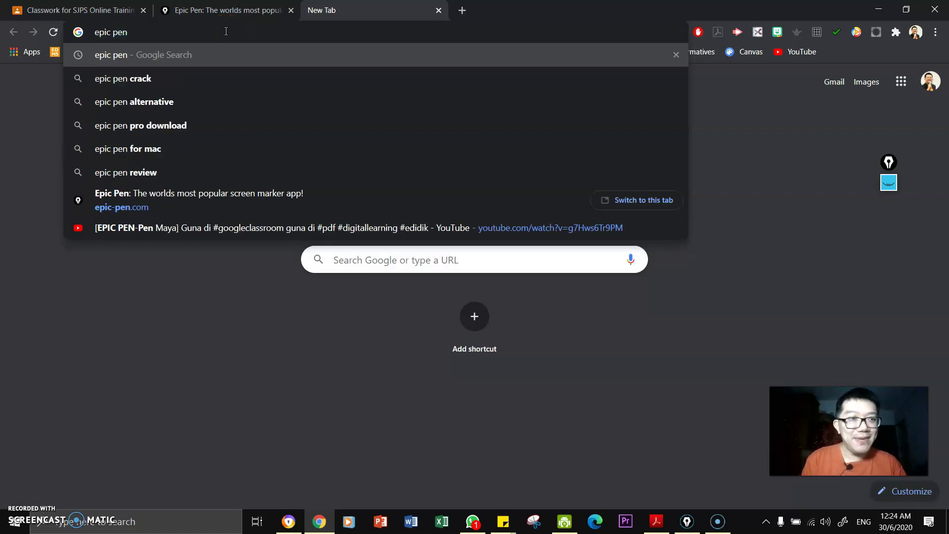
{"action": "key", "text": "Return"}
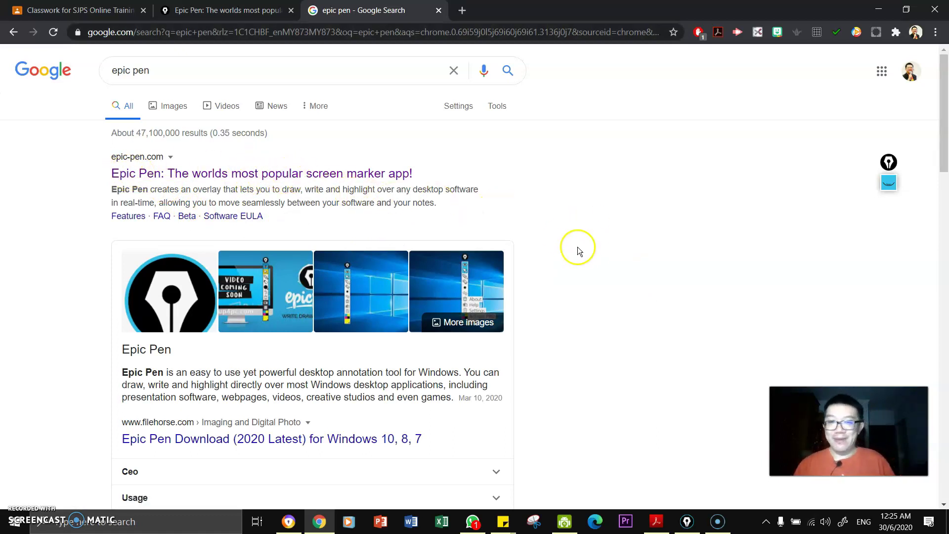
{"action": "left_click", "coordinate": [390, 174]}
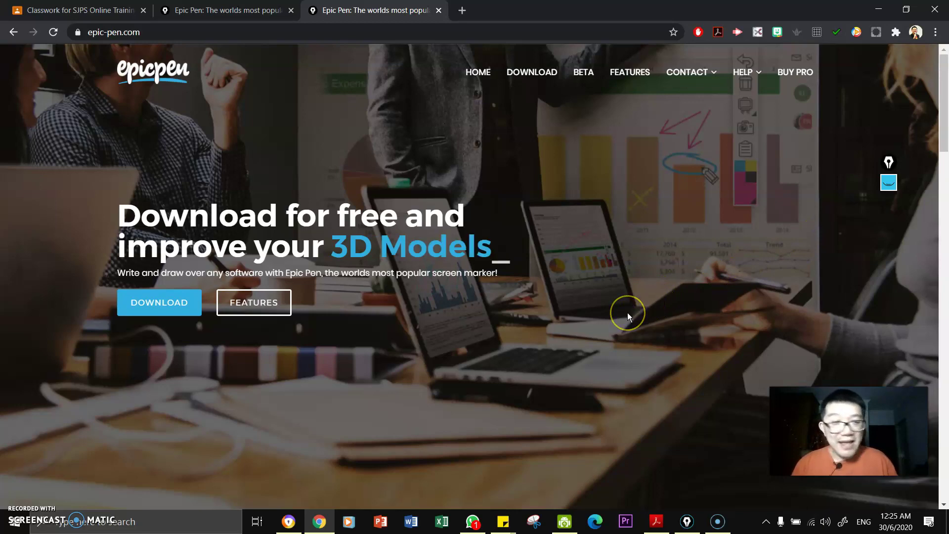
Step: Scroll the epic-pen.com homepage down to the Basic (FREE) and Pro (US$25.00) plans
{"action": "scroll", "coordinate": [627, 313], "scroll_direction": "down", "scroll_amount": 15}
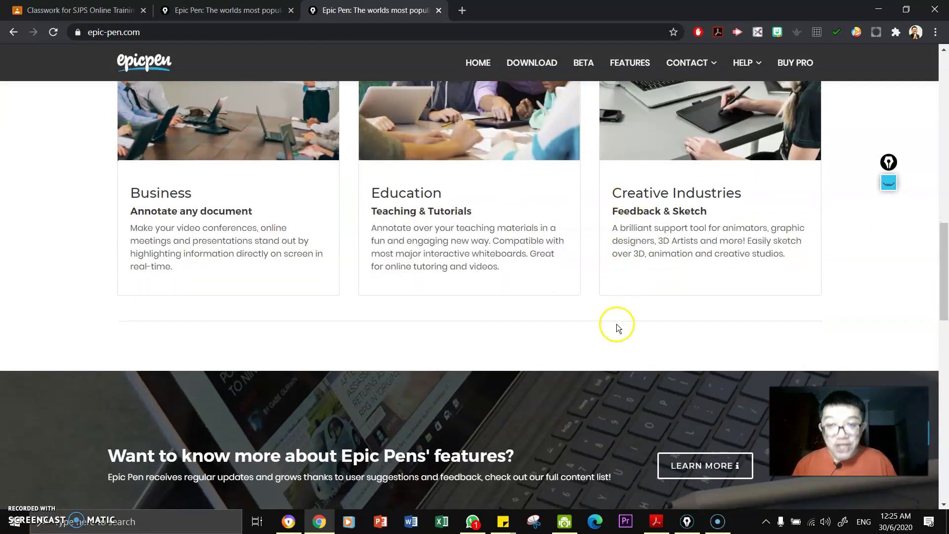
{"action": "scroll", "coordinate": [616, 327], "scroll_direction": "down", "scroll_amount": 15}
{"action": "scroll", "coordinate": [616, 328], "scroll_direction": "up", "scroll_amount": 1}
{"action": "scroll", "coordinate": [616, 327], "scroll_direction": "up", "scroll_amount": 1}
{"action": "scroll", "coordinate": [616, 328], "scroll_direction": "down", "scroll_amount": 1}
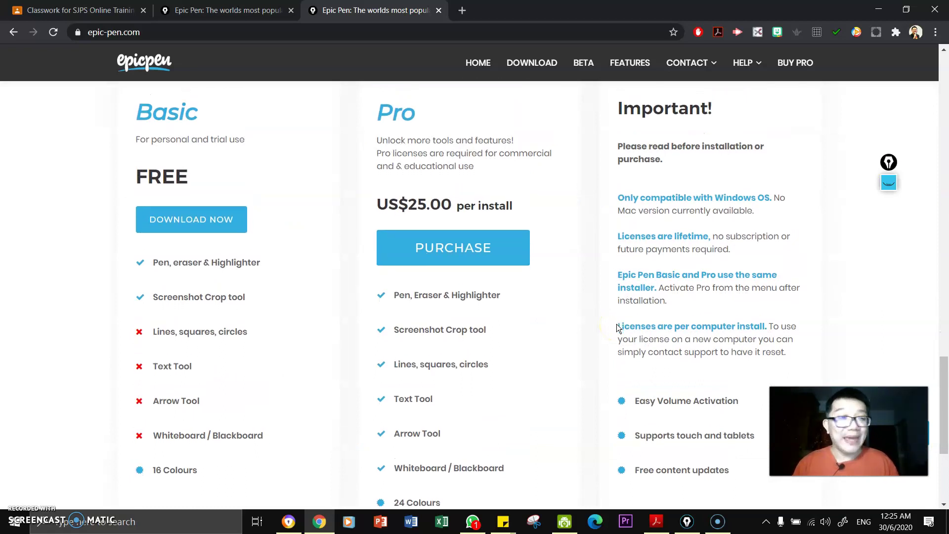
{"action": "scroll", "coordinate": [617, 328], "scroll_direction": "down", "scroll_amount": 1}
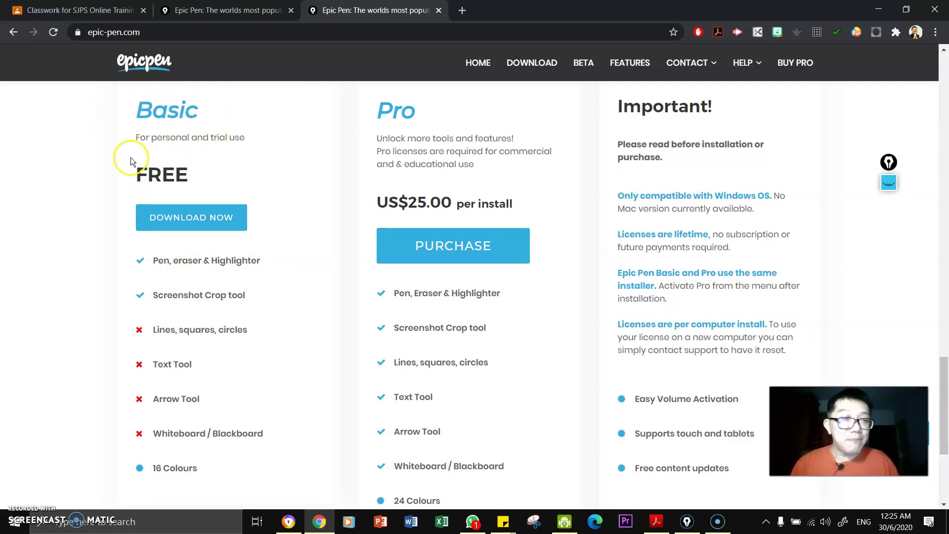
Step: Clear earlier annotations and pen-underline 'For personal and trial use' and 'Pen, eraser & Highlighter'
{"action": "left_click", "coordinate": [888, 183]}
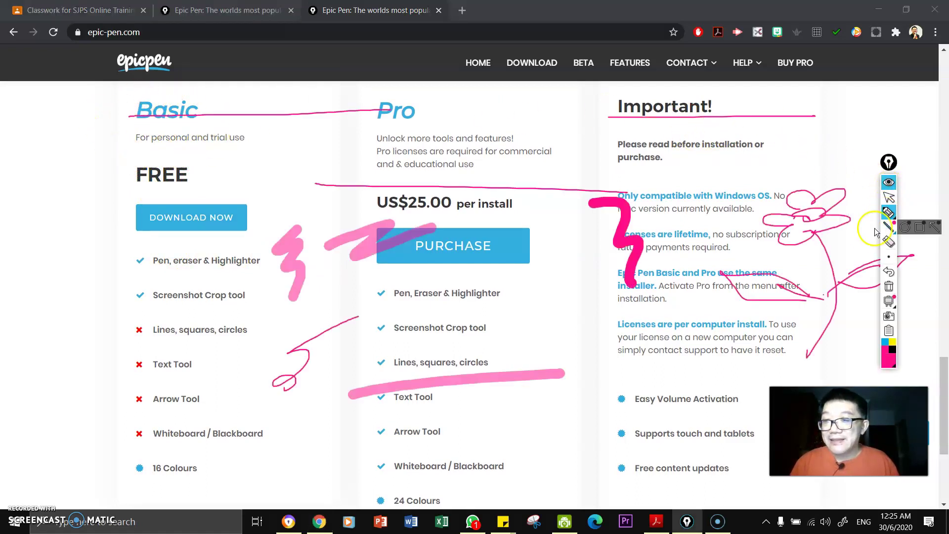
{"action": "left_click", "coordinate": [888, 287]}
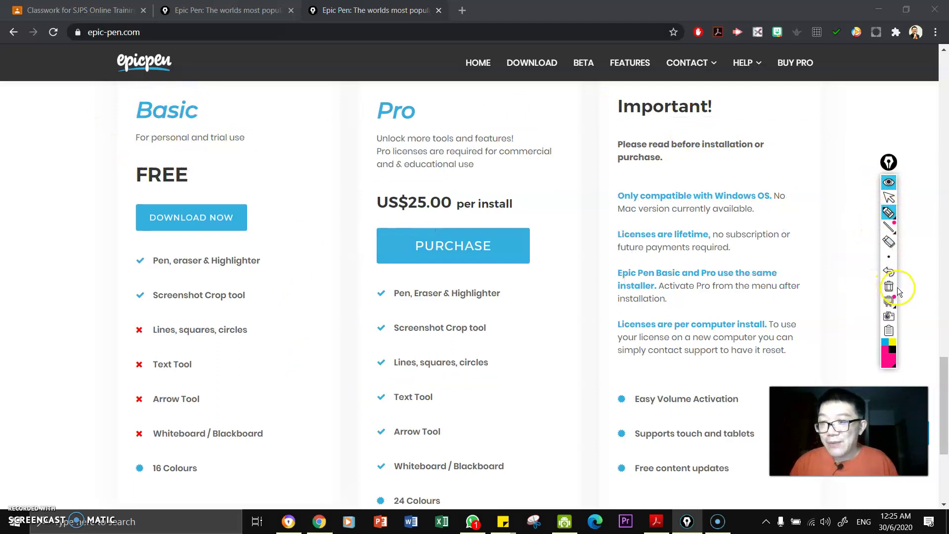
{"action": "mouse_move", "coordinate": [892, 230]}
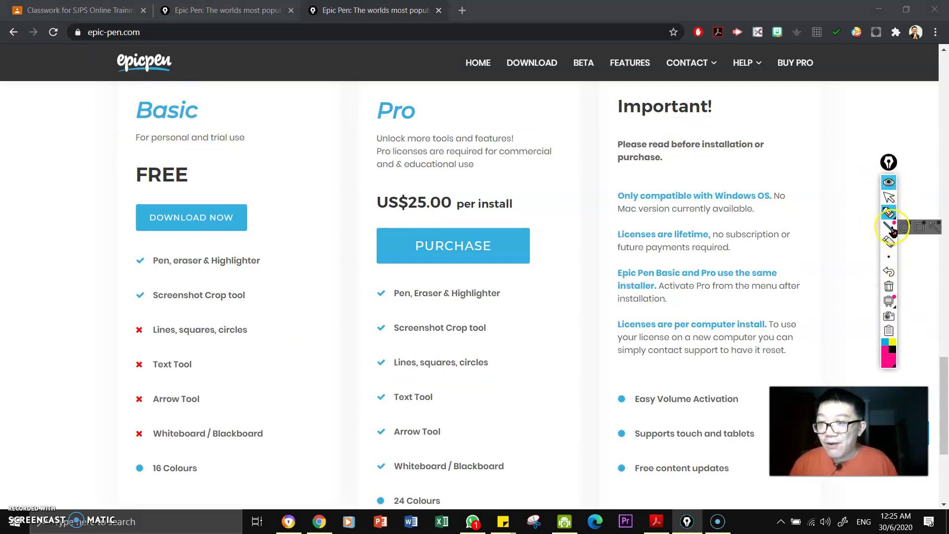
{"action": "left_click", "coordinate": [888, 213]}
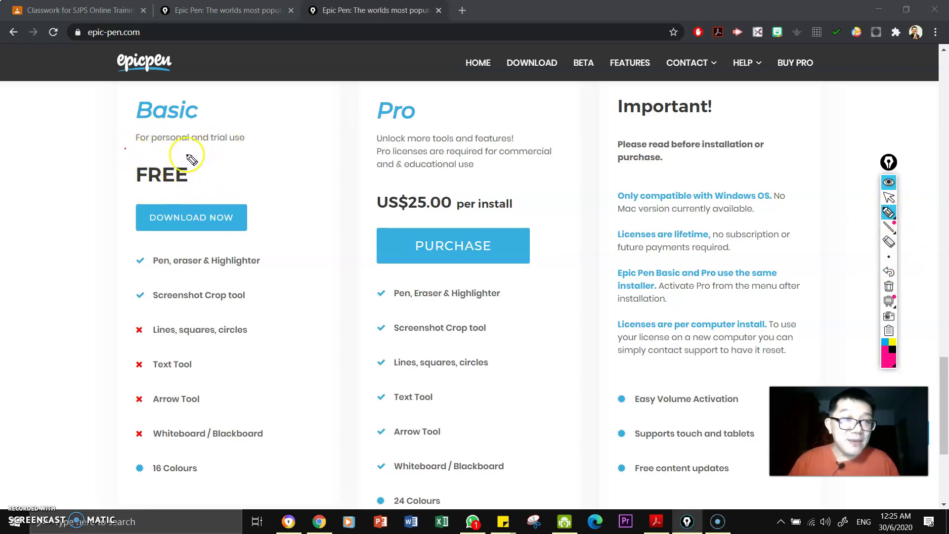
{"action": "left_click_drag", "start_coordinate": [126, 149], "coordinate": [255, 147]}
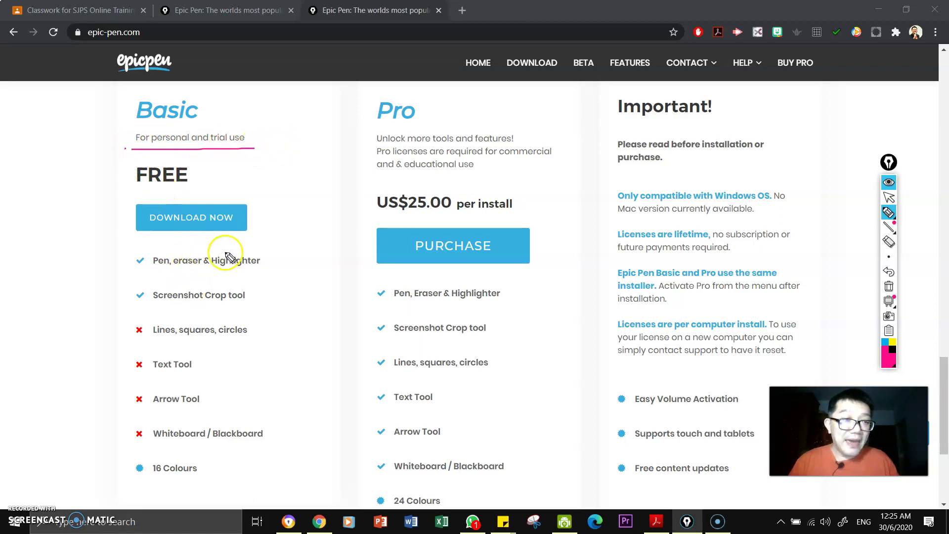
{"action": "left_click_drag", "start_coordinate": [145, 268], "coordinate": [252, 270]}
Step: Draw two short pink freehand marks beside the Important column
{"action": "mouse_move", "coordinate": [888, 212]}
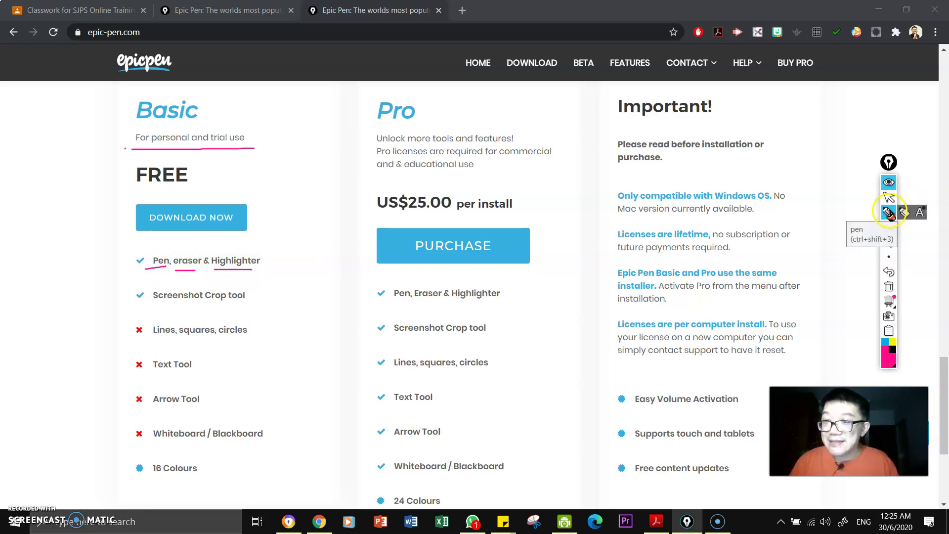
{"action": "left_click", "coordinate": [888, 214]}
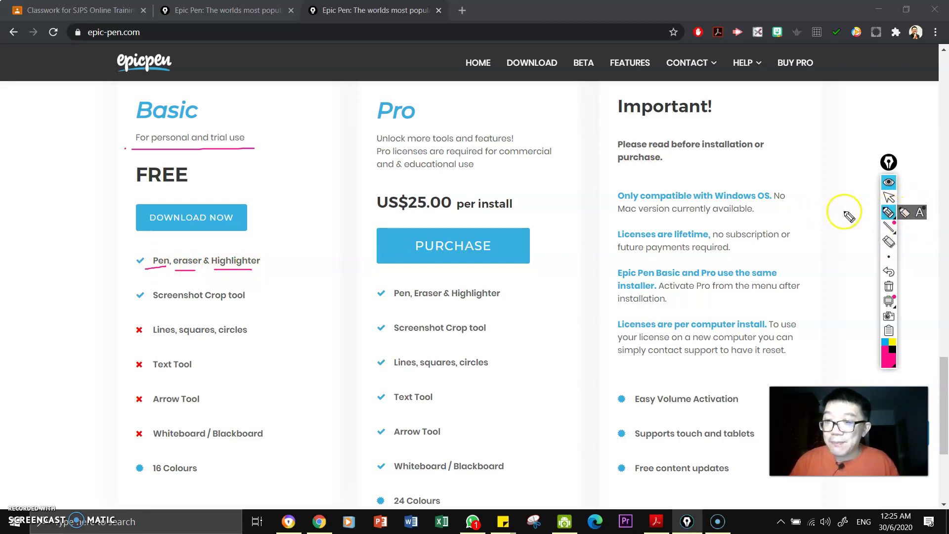
{"action": "left_click_drag", "start_coordinate": [843, 212], "coordinate": [833, 255]}
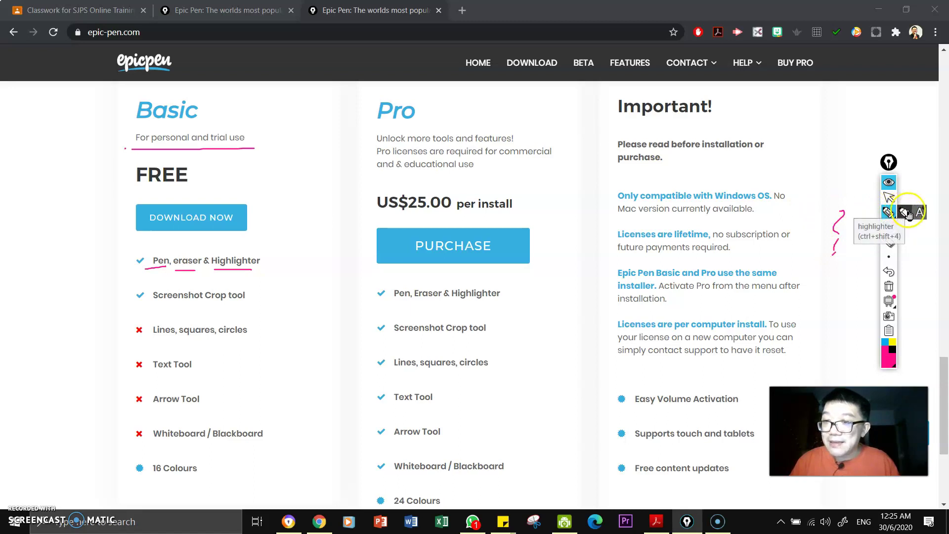
{"action": "left_click", "coordinate": [906, 216]}
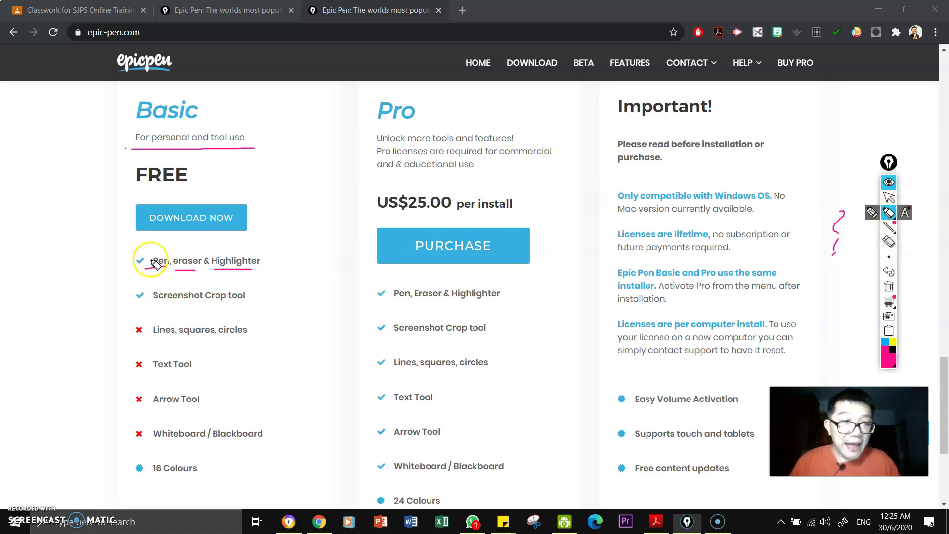
{"action": "mouse_move", "coordinate": [890, 213]}
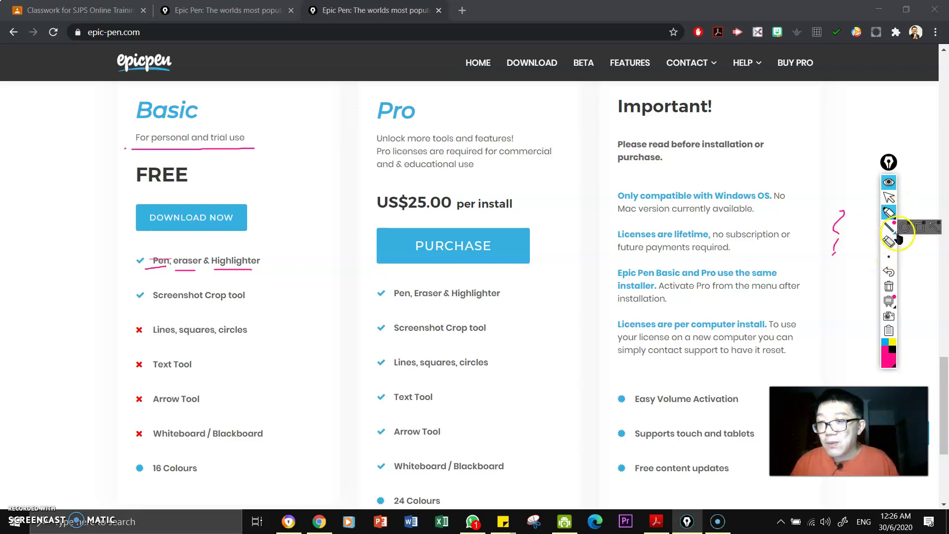
Step: With a large stroke size, highlight 'Pen, eraser & Highlighter' and 'FREE' in pink
{"action": "mouse_move", "coordinate": [893, 258]}
{"action": "left_click", "coordinate": [858, 256]}
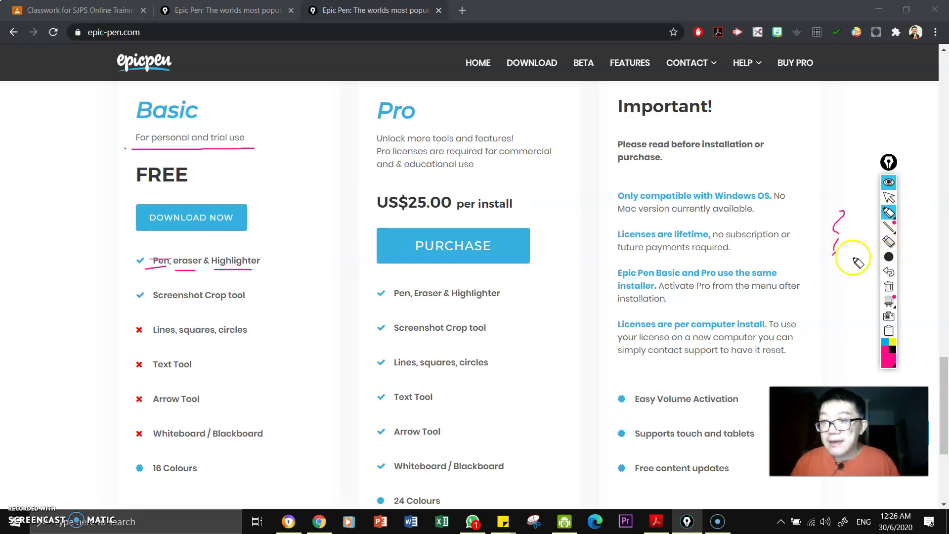
{"action": "left_click_drag", "start_coordinate": [163, 259], "coordinate": [267, 261]}
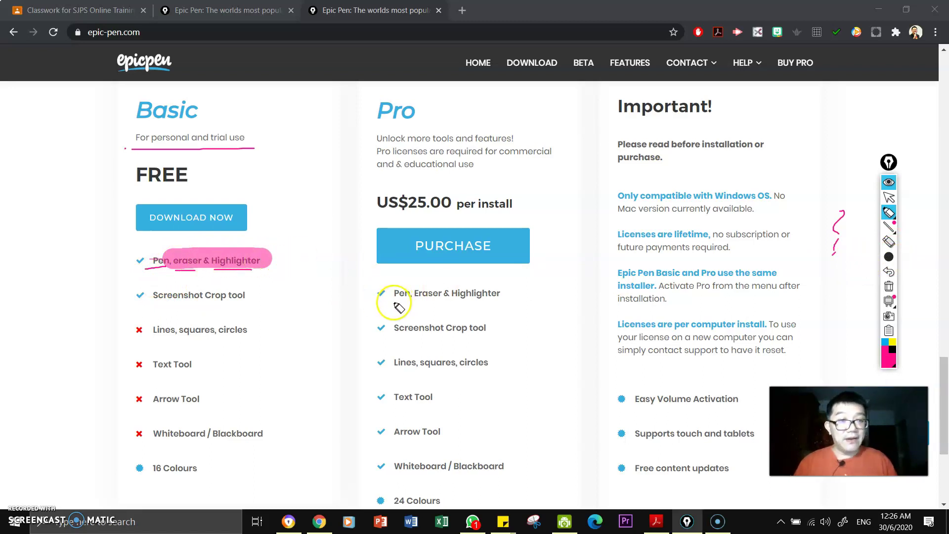
{"action": "left_click_drag", "start_coordinate": [130, 172], "coordinate": [187, 172]}
Step: At small size, underline Text Tool, Lines/squares/circles, Arrow Tool, Whiteboard / Blackboard and Screenshot Crop tool
{"action": "left_click", "coordinate": [888, 257]}
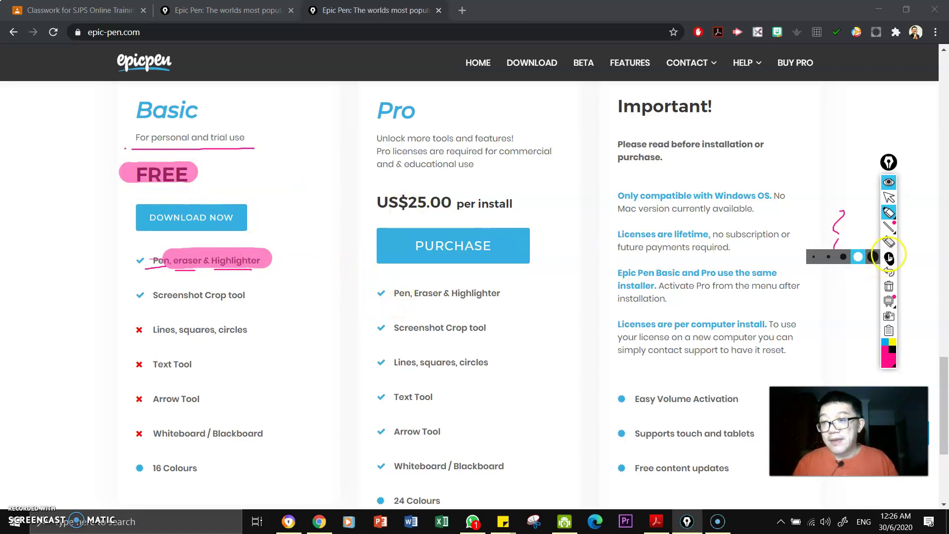
{"action": "left_click", "coordinate": [827, 258]}
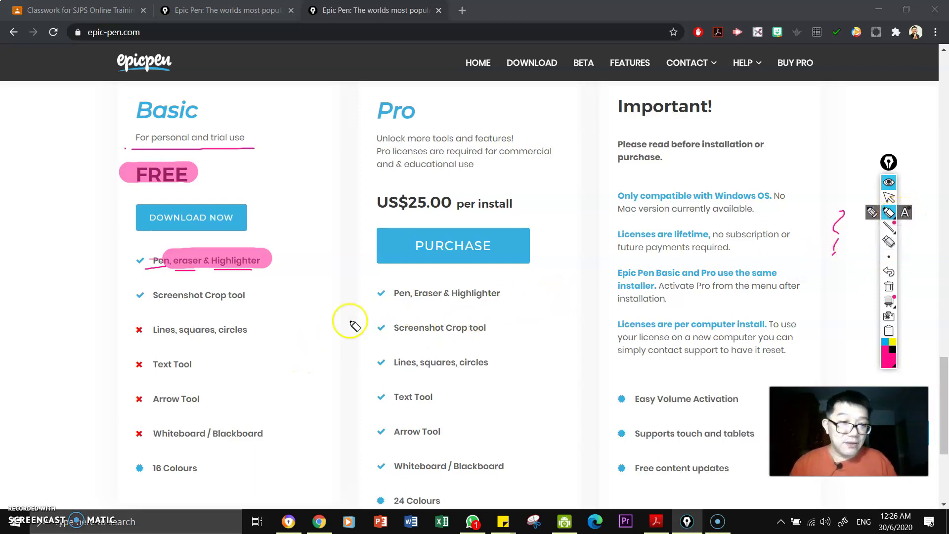
{"action": "left_click", "coordinate": [871, 214]}
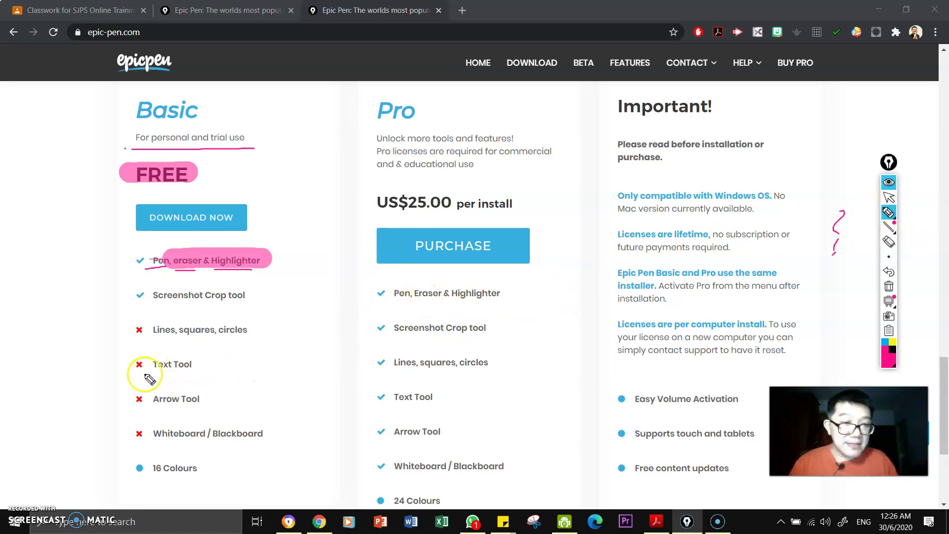
{"action": "mouse_move", "coordinate": [144, 373]}
{"action": "left_mouse_down"}
{"action": "mouse_move", "coordinate": [183, 371]}
{"action": "mouse_move", "coordinate": [158, 377]}
{"action": "left_mouse_up"}
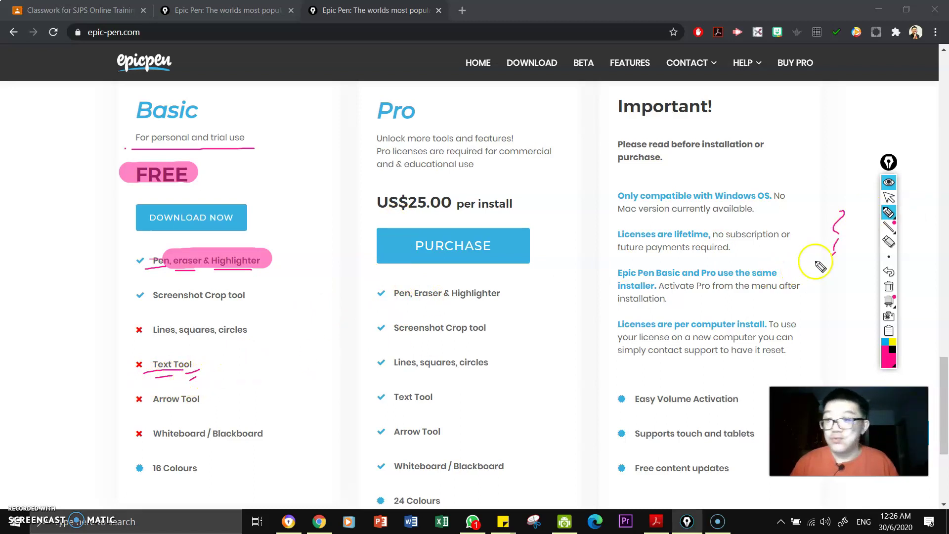
{"action": "mouse_move", "coordinate": [888, 226]}
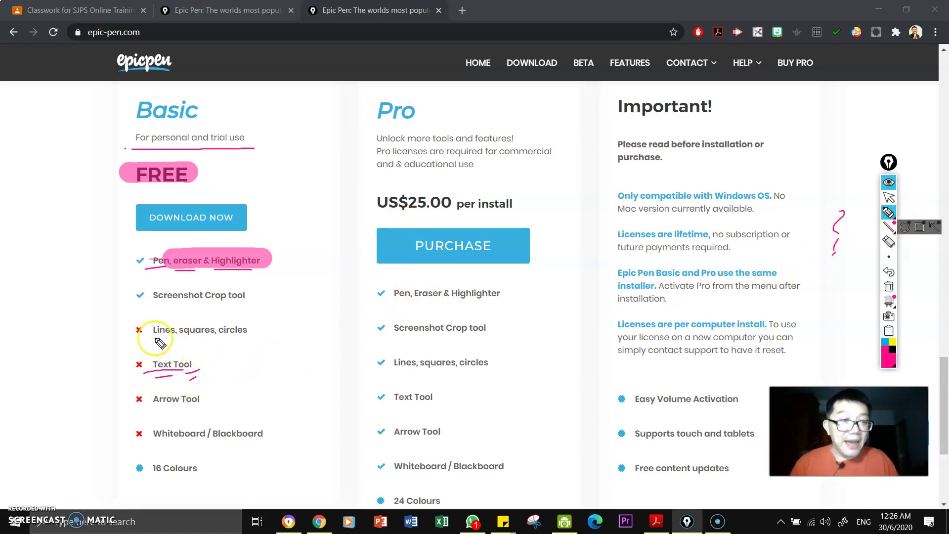
{"action": "left_click_drag", "start_coordinate": [147, 340], "coordinate": [241, 340]}
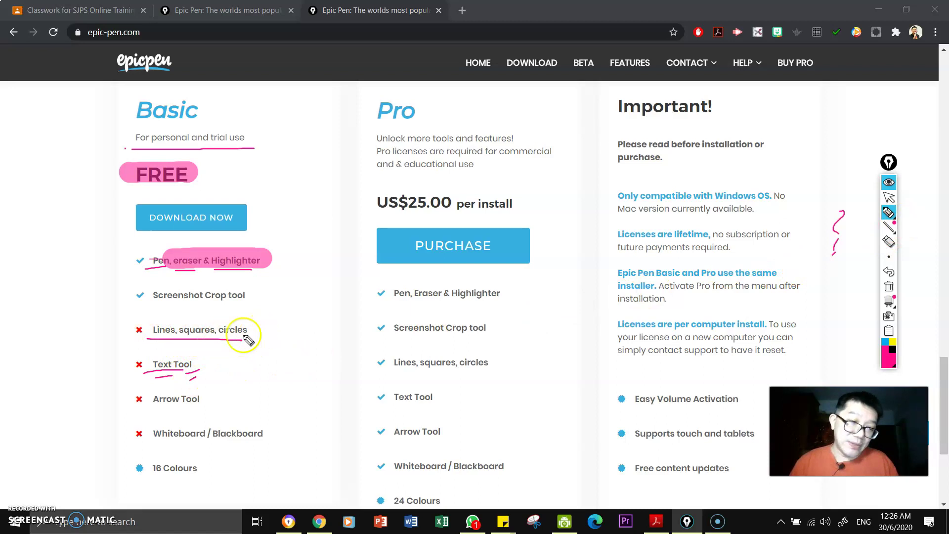
{"action": "left_click_drag", "start_coordinate": [152, 410], "coordinate": [196, 410]}
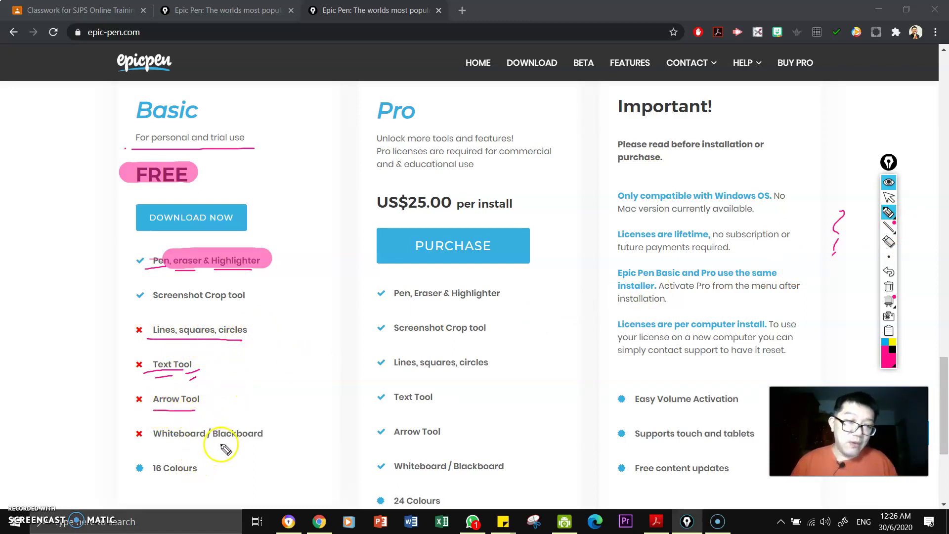
{"action": "left_click_drag", "start_coordinate": [169, 443], "coordinate": [263, 443]}
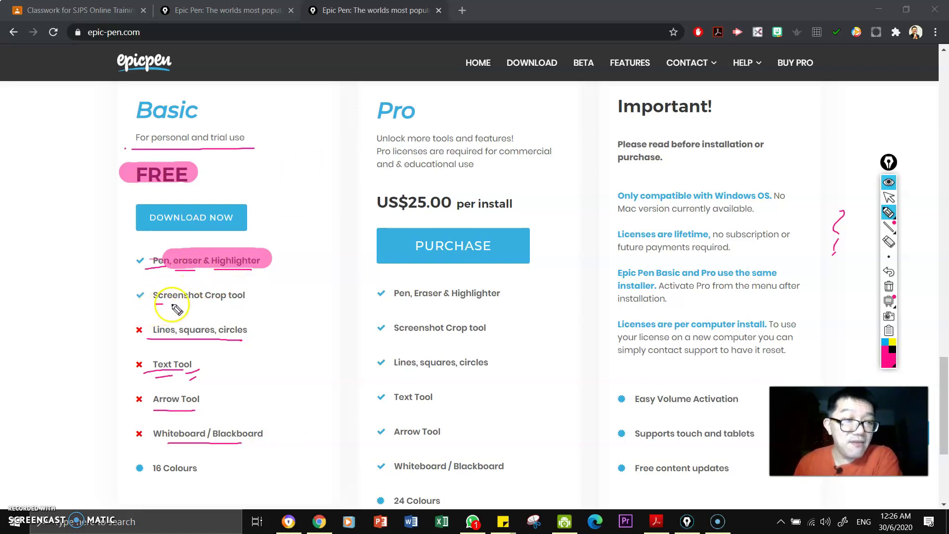
{"action": "left_click_drag", "start_coordinate": [154, 303], "coordinate": [228, 303]}
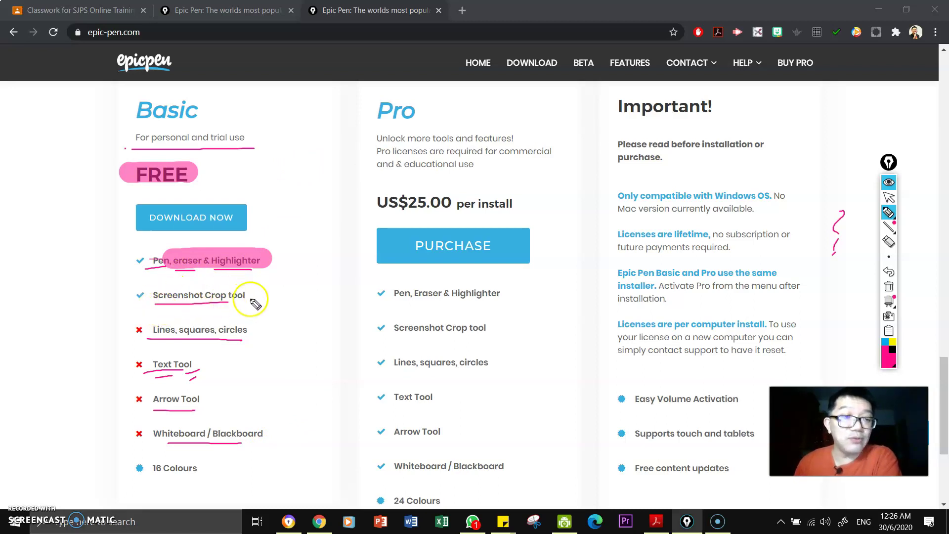
{"action": "left_click", "coordinate": [889, 317]}
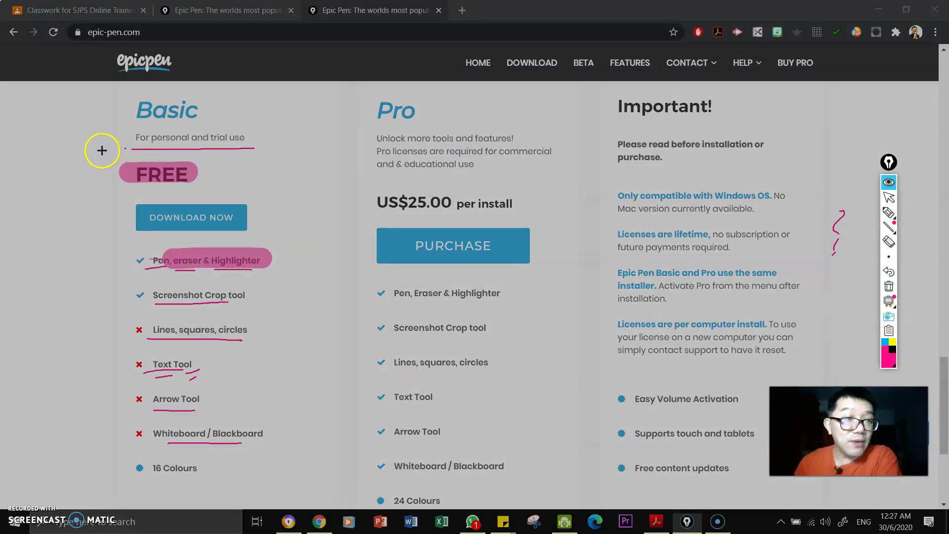
{"action": "left_click_drag", "start_coordinate": [102, 151], "coordinate": [344, 454]}
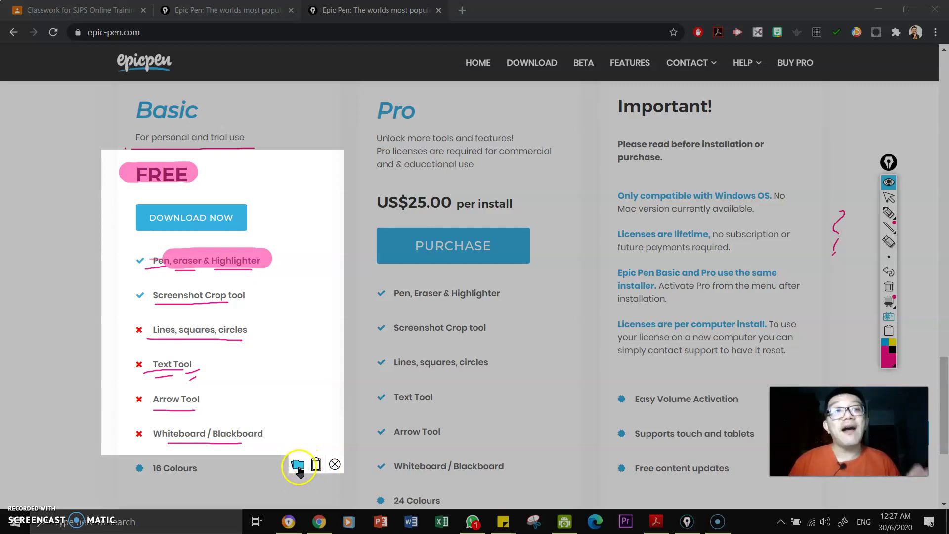
{"action": "left_click", "coordinate": [334, 465]}
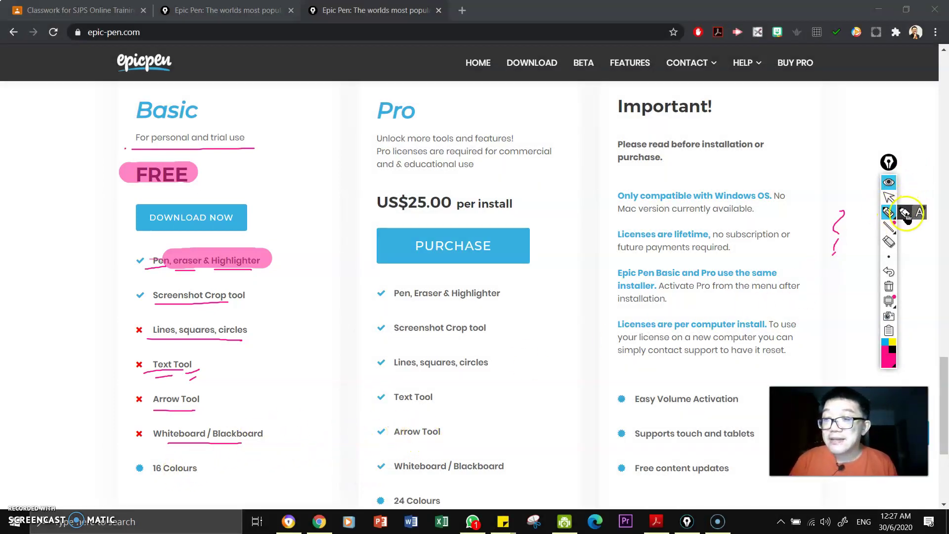
Step: Circle '16 Colours' with the pink highlighter and add short green strokes beside it
{"action": "left_click", "coordinate": [902, 212]}
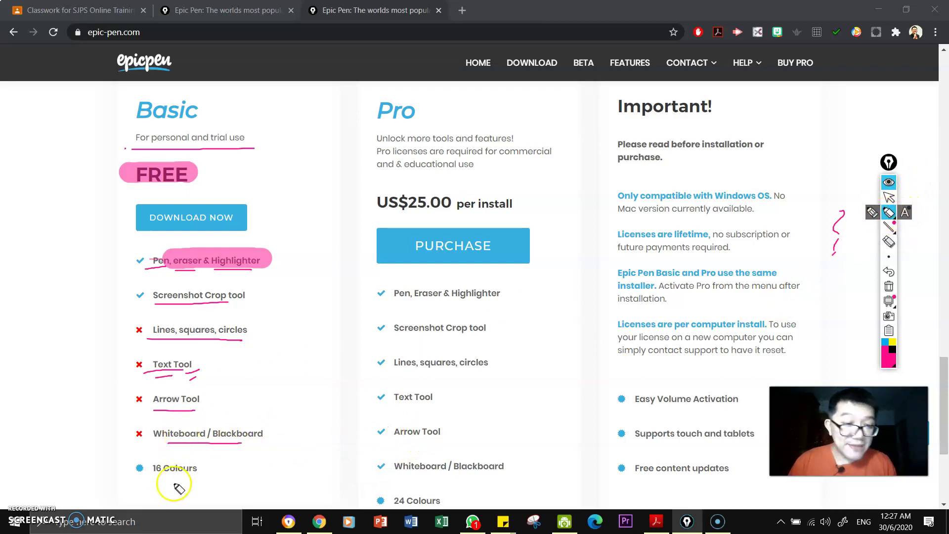
{"action": "mouse_move", "coordinate": [201, 457]}
{"action": "left_mouse_down"}
{"action": "mouse_move", "coordinate": [123, 466]}
{"action": "mouse_move", "coordinate": [160, 484]}
{"action": "mouse_move", "coordinate": [203, 462]}
{"action": "left_mouse_up"}
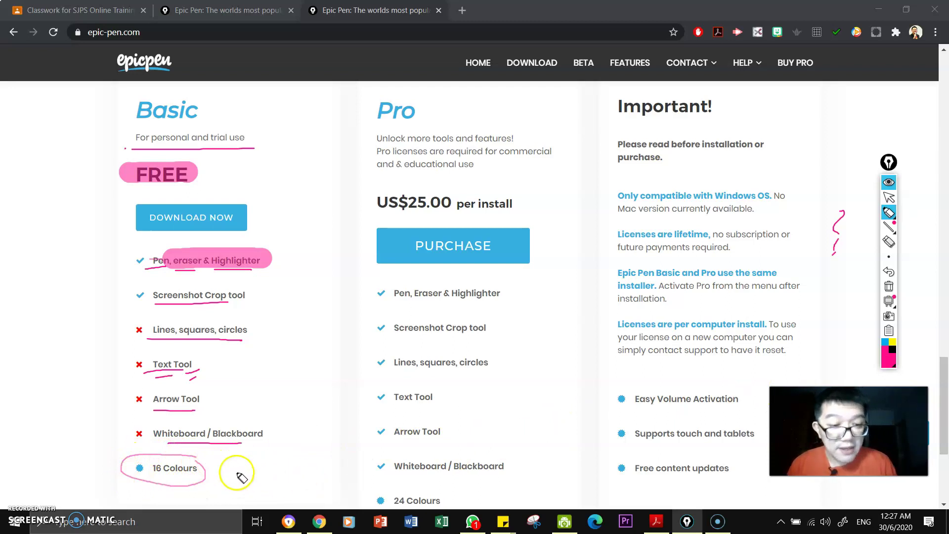
{"action": "left_click", "coordinate": [892, 367]}
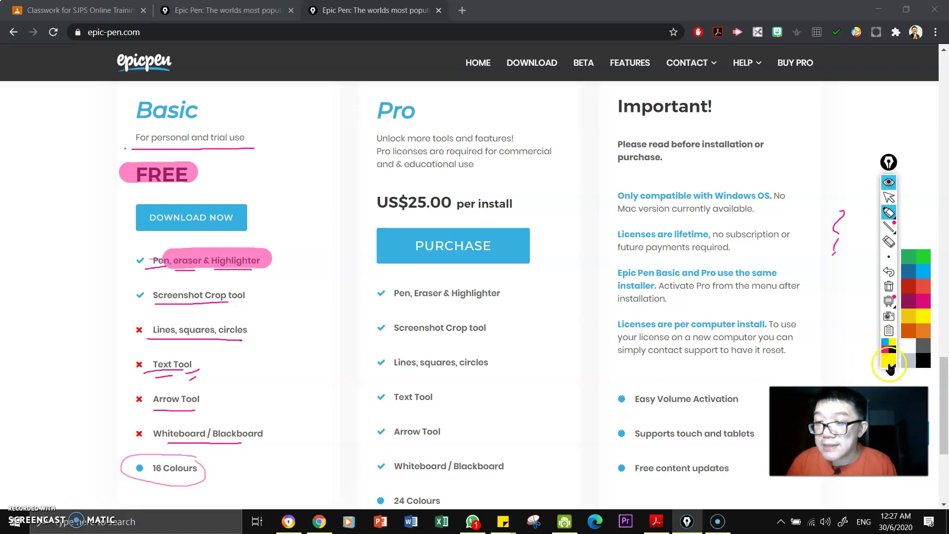
{"action": "left_click", "coordinate": [911, 266]}
{"action": "left_click_drag", "start_coordinate": [227, 466], "coordinate": [254, 457]}
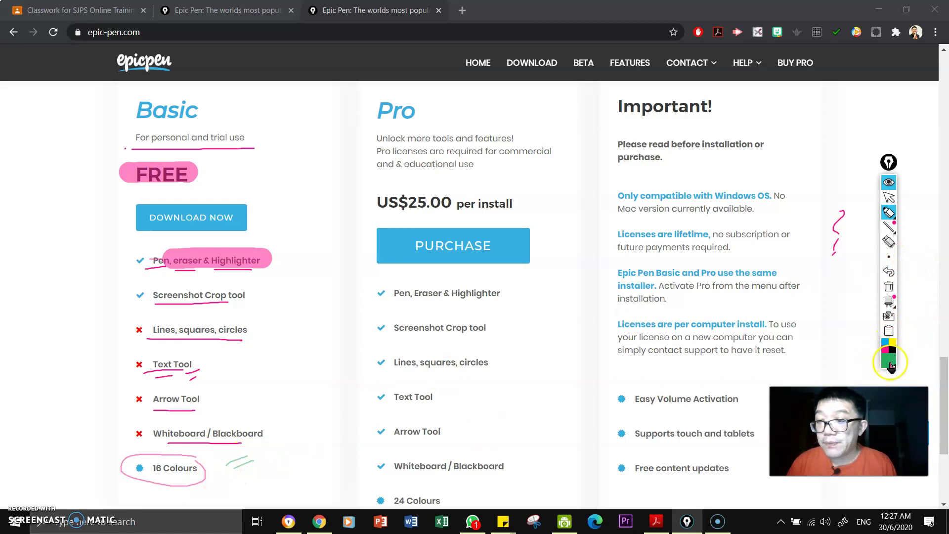
Step: Switch the ink back to magenta and draw a short mark beside DOWNLOAD NOW
{"action": "left_click", "coordinate": [891, 365]}
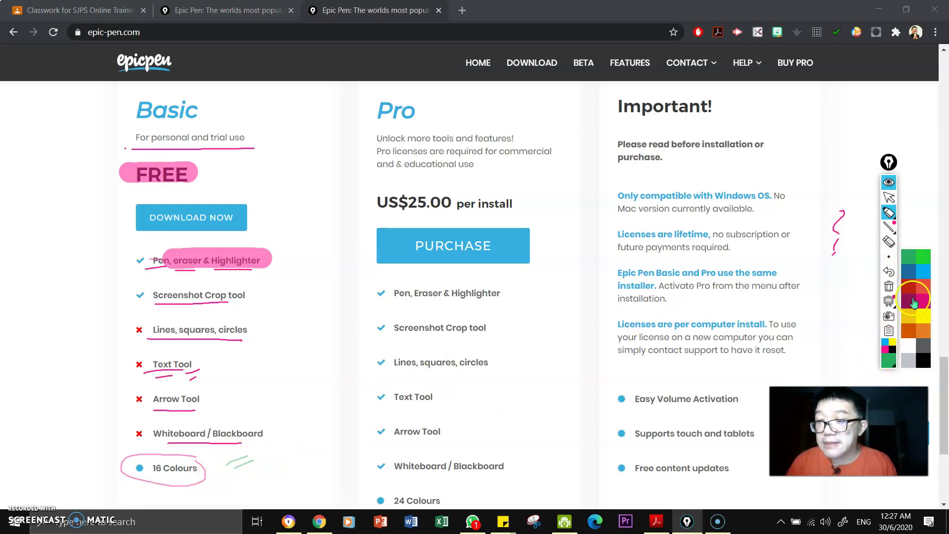
{"action": "left_click", "coordinate": [920, 302]}
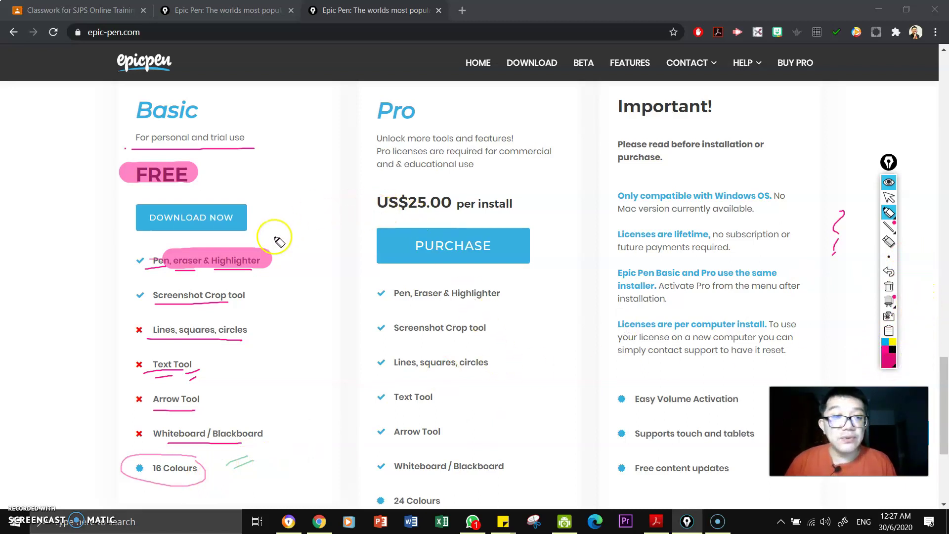
{"action": "left_click_drag", "start_coordinate": [291, 224], "coordinate": [275, 228]}
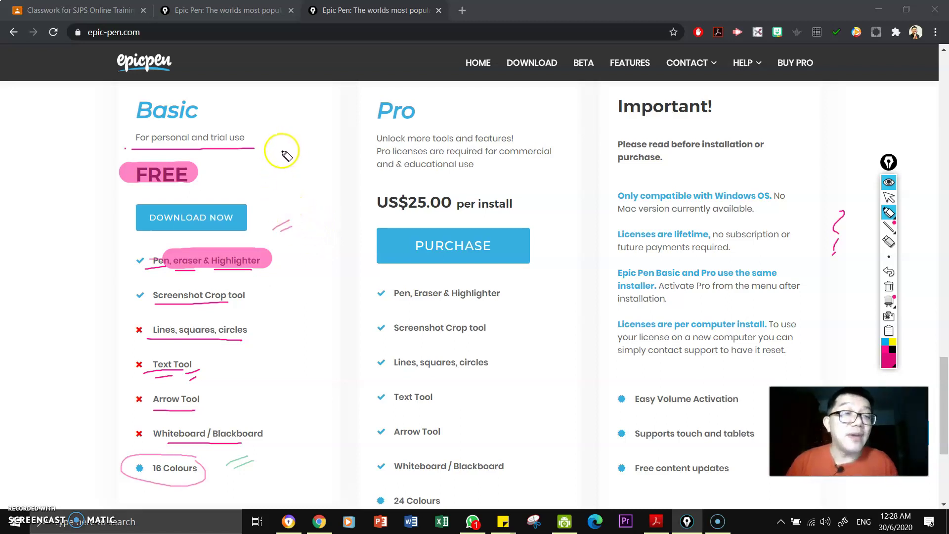
Step: Draw three crossing pink strokes forming an X beside the FREE label
{"action": "left_click_drag", "start_coordinate": [289, 189], "coordinate": [308, 180]}
{"action": "left_click_drag", "start_coordinate": [297, 201], "coordinate": [322, 187]}
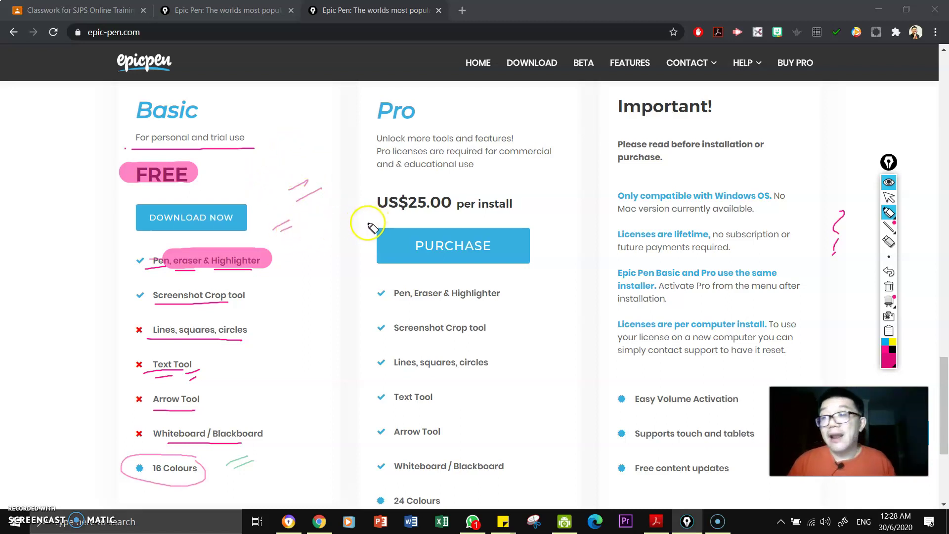
{"action": "left_click_drag", "start_coordinate": [295, 169], "coordinate": [323, 197]}
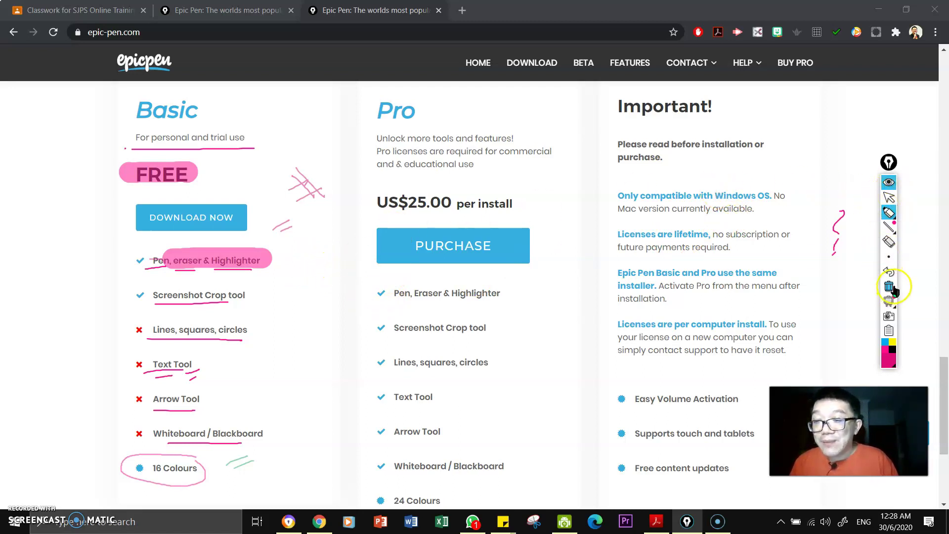
Step: Erase the pink X scribble beside FREE and the marks around the feature list
{"action": "left_click", "coordinate": [888, 242]}
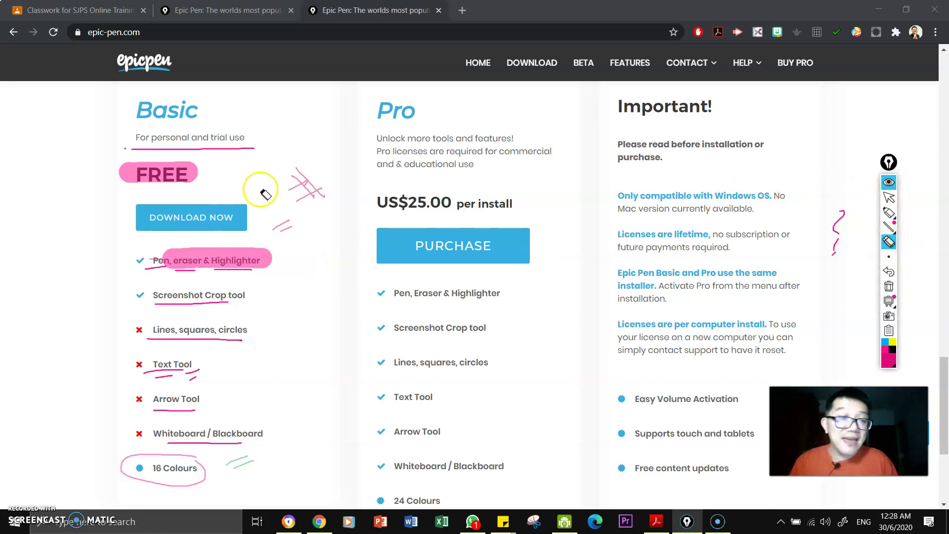
{"action": "mouse_move", "coordinate": [276, 184]}
{"action": "left_mouse_down"}
{"action": "mouse_move", "coordinate": [295, 169]}
{"action": "mouse_move", "coordinate": [314, 180]}
{"action": "left_mouse_up"}
{"action": "mouse_move", "coordinate": [319, 214]}
{"action": "left_mouse_down"}
{"action": "mouse_move", "coordinate": [267, 226]}
{"action": "mouse_move", "coordinate": [187, 277]}
{"action": "mouse_move", "coordinate": [199, 263]}
{"action": "mouse_move", "coordinate": [138, 253]}
{"action": "mouse_move", "coordinate": [186, 262]}
{"action": "left_mouse_up"}
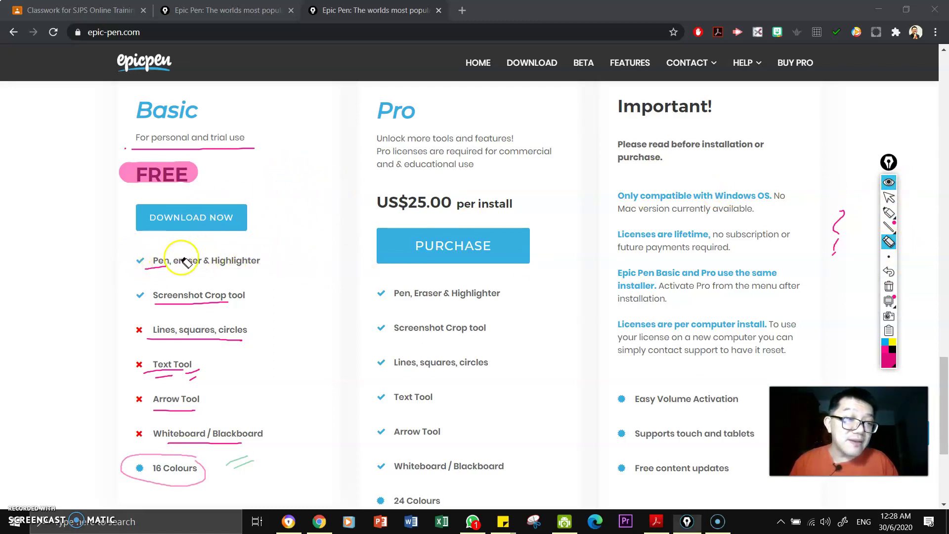
Step: Clear the screen, undo to restore the annotations, then clear all annotations again
{"action": "left_click", "coordinate": [889, 288]}
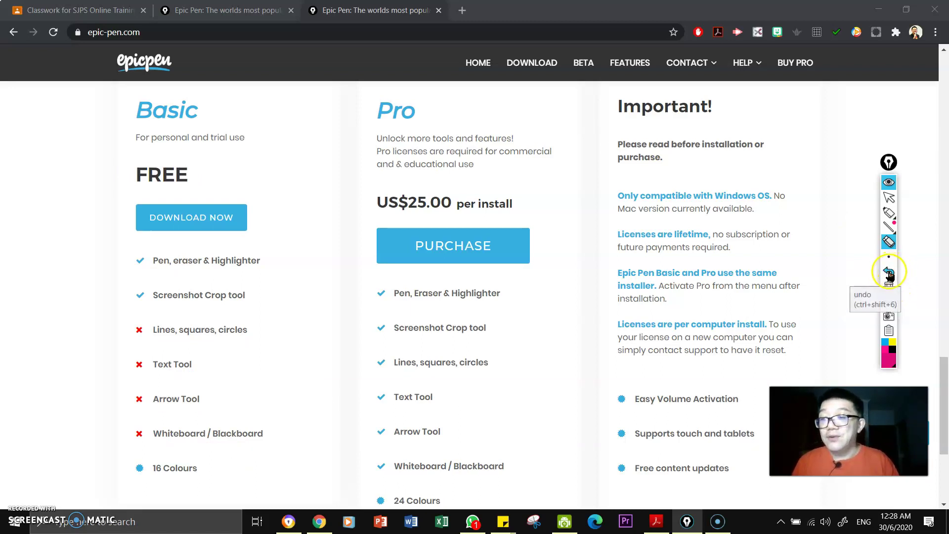
{"action": "left_click", "coordinate": [888, 273]}
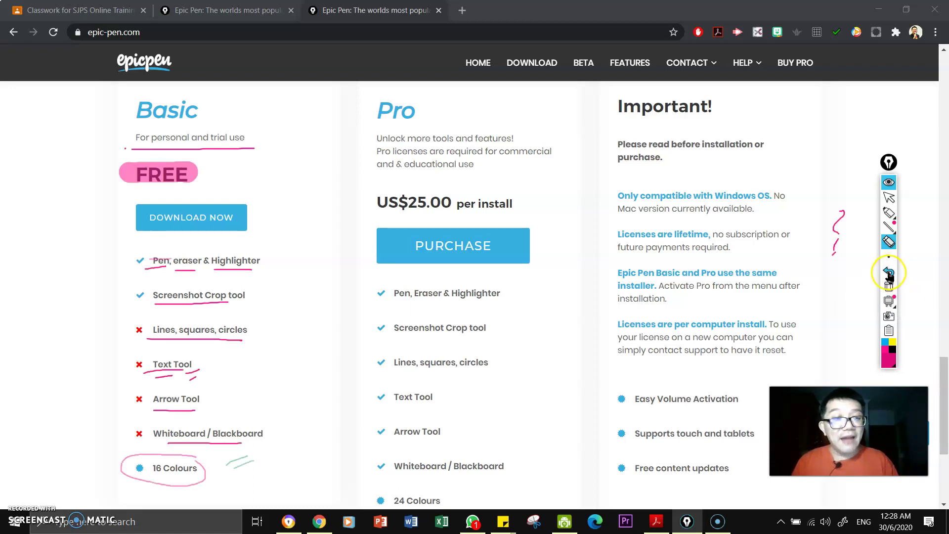
{"action": "left_click", "coordinate": [889, 275]}
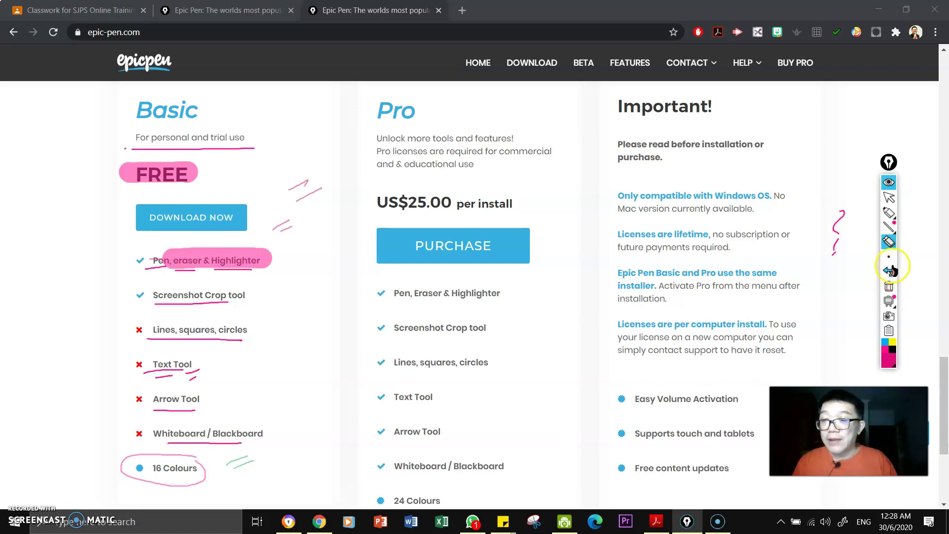
{"action": "mouse_move", "coordinate": [888, 211]}
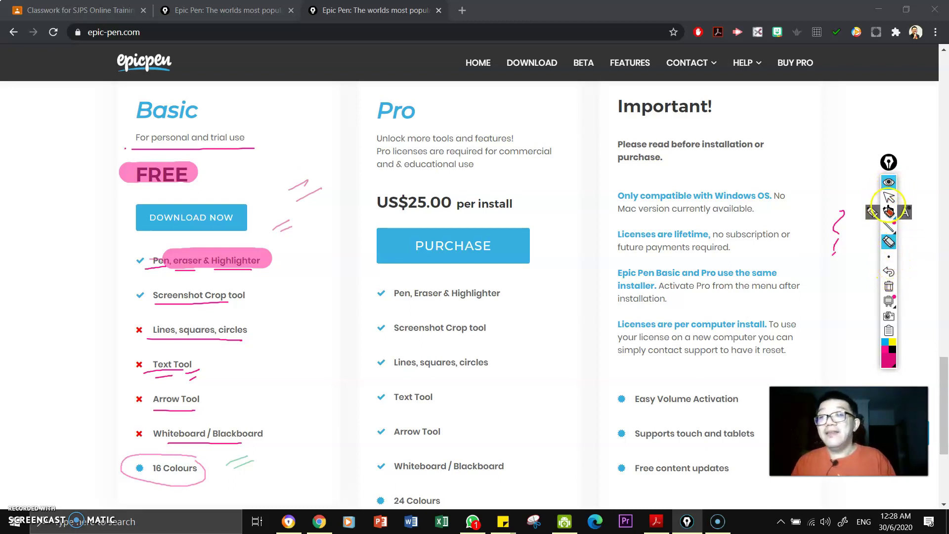
{"action": "left_click", "coordinate": [889, 287]}
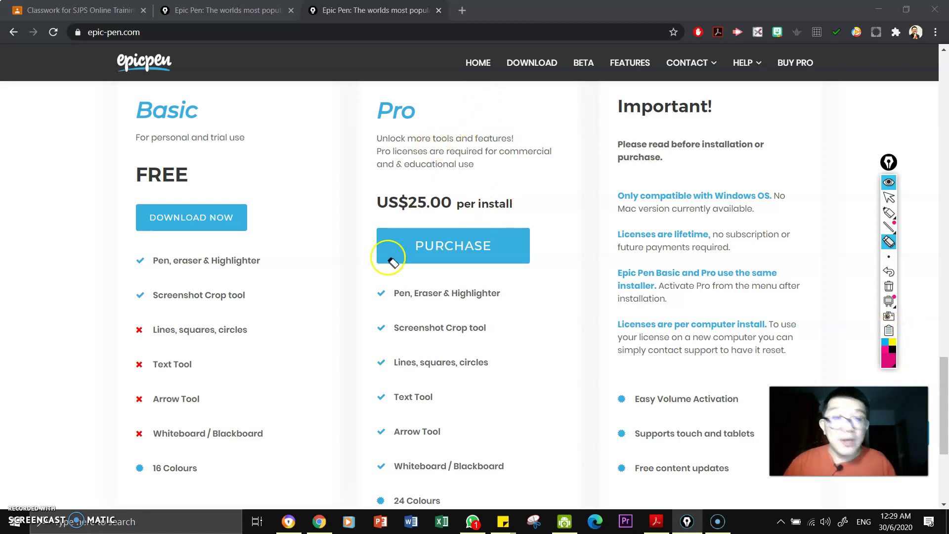
Step: Cancel the Epic Pen Setup v3.7.31.0 download from Download Now and minimise Chrome
{"action": "left_click", "coordinate": [889, 184]}
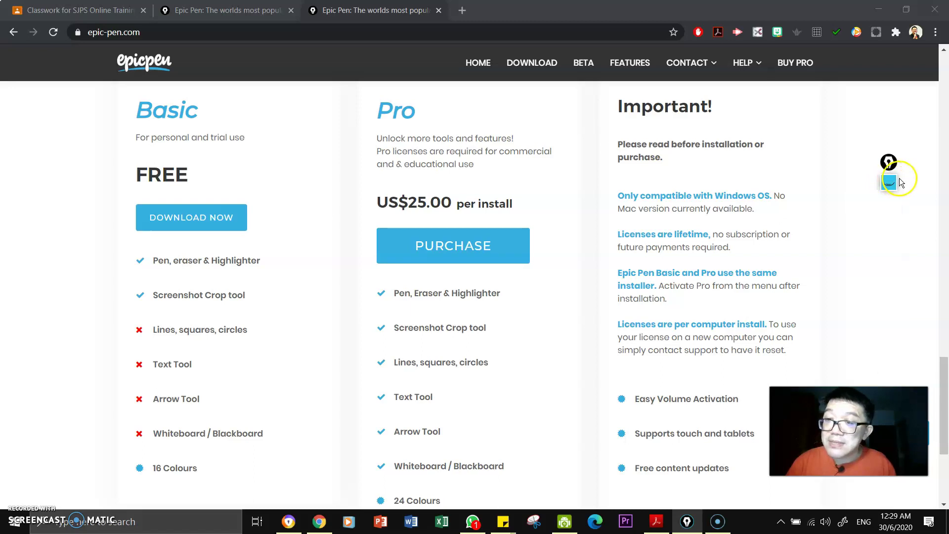
{"action": "left_click", "coordinate": [208, 225]}
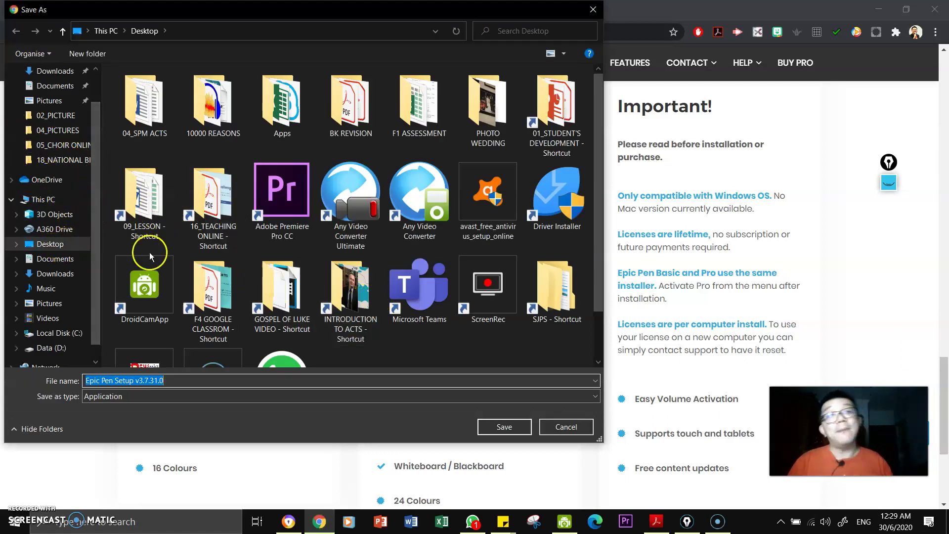
{"action": "left_click", "coordinate": [563, 426]}
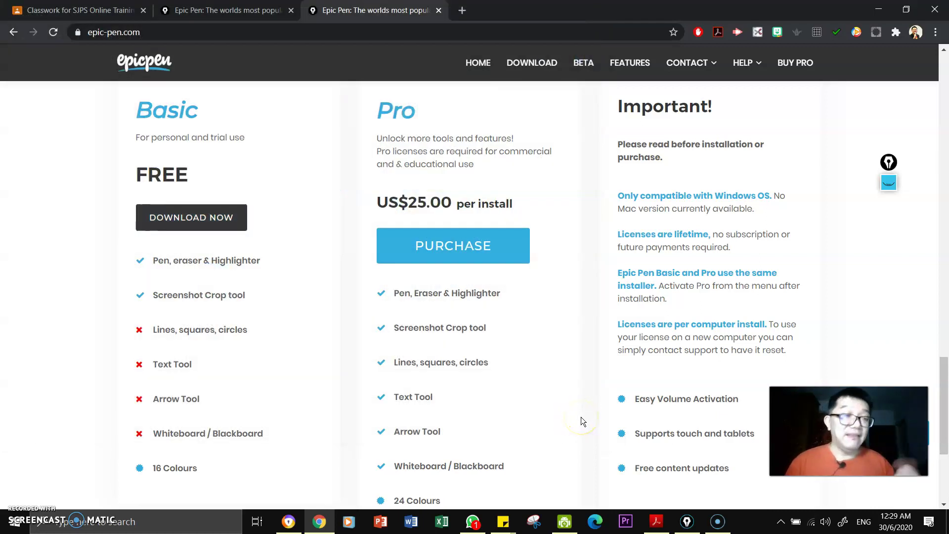
{"action": "left_click", "coordinate": [882, 11]}
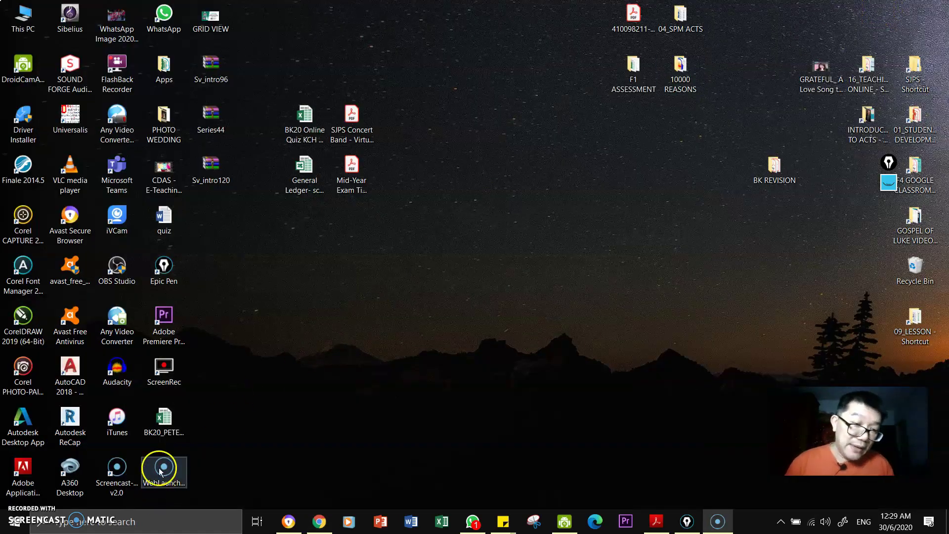
Step: Move the floating Epic Pen widget inward on the desktop and toggle its full toolbar
{"action": "left_click", "coordinate": [171, 273]}
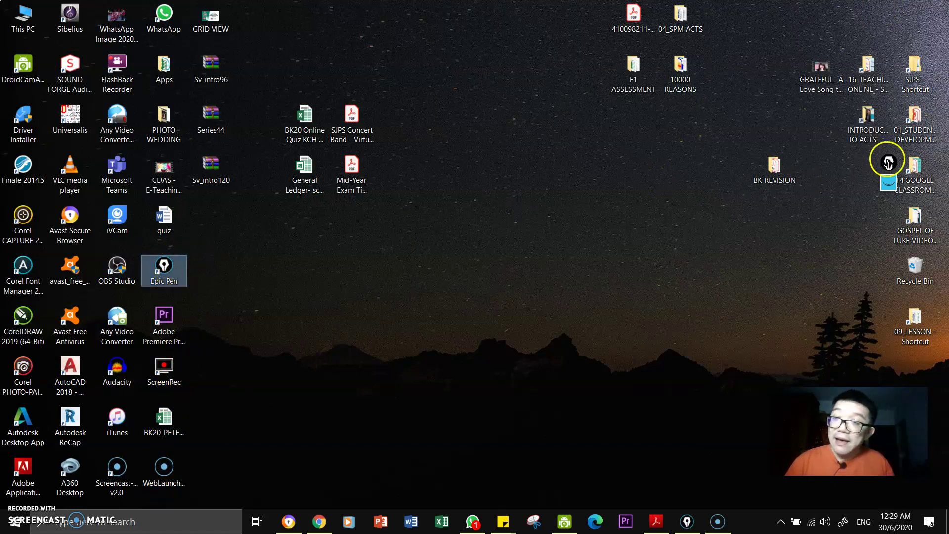
{"action": "left_click_drag", "start_coordinate": [887, 162], "coordinate": [855, 203]}
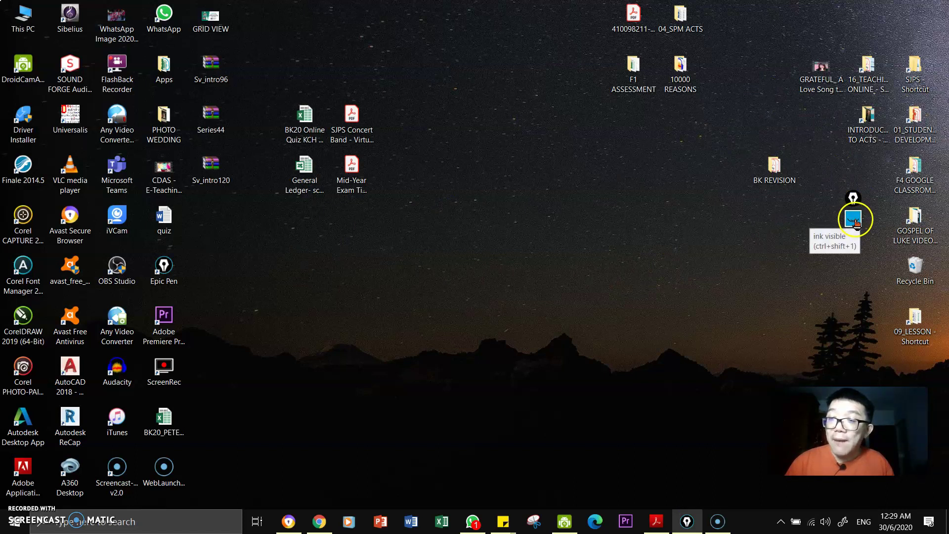
{"action": "left_click", "coordinate": [853, 220]}
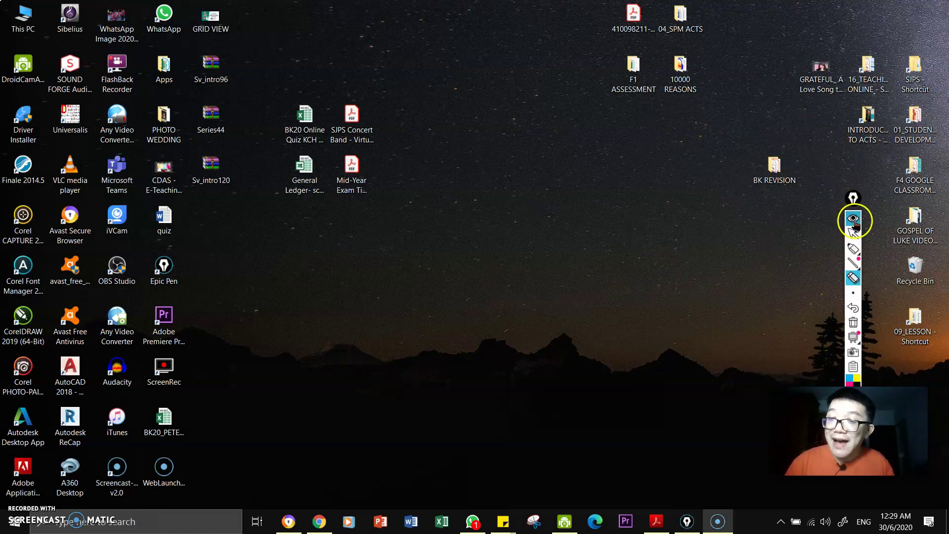
{"action": "left_click", "coordinate": [853, 221]}
Step: Select a pen from the drawing tool flyout on the re-expanded Epic Pen toolbar
{"action": "left_click", "coordinate": [853, 221]}
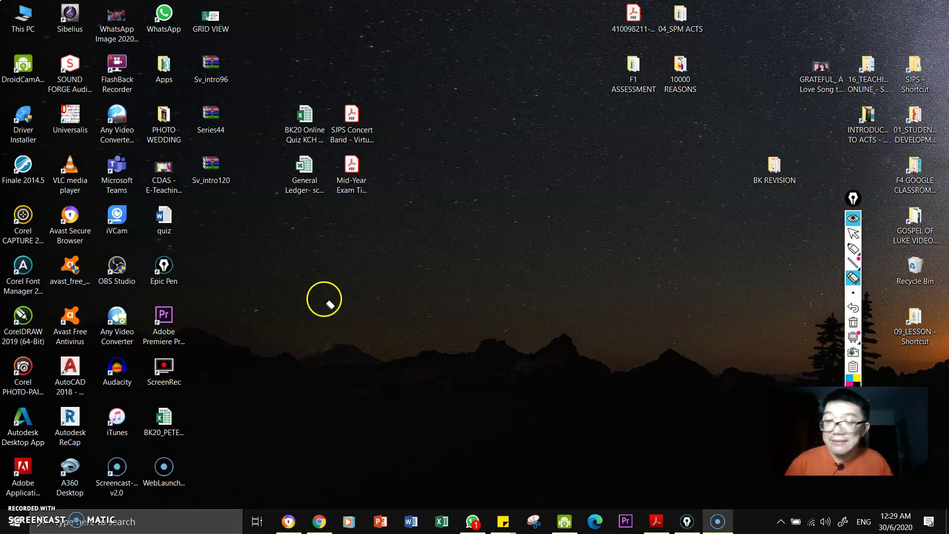
{"action": "left_click", "coordinate": [853, 250]}
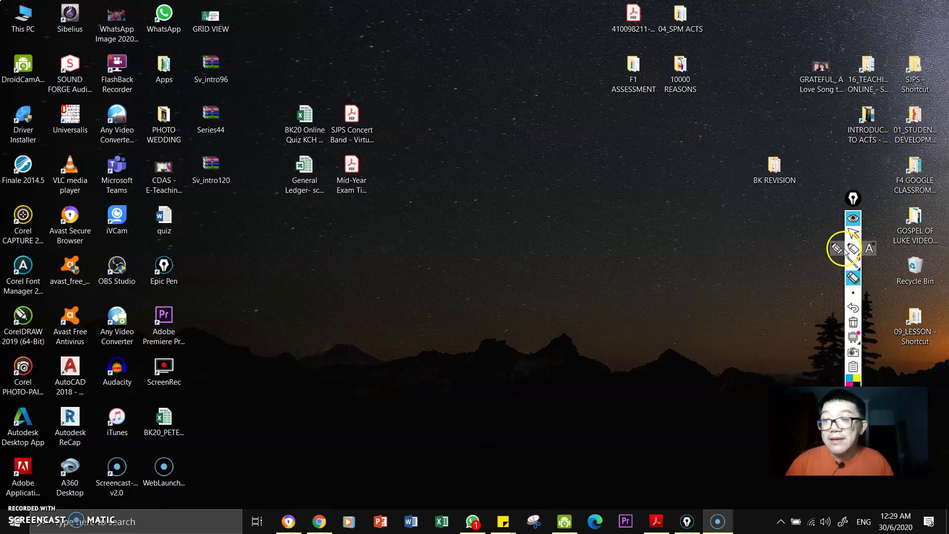
{"action": "left_click", "coordinate": [836, 249]}
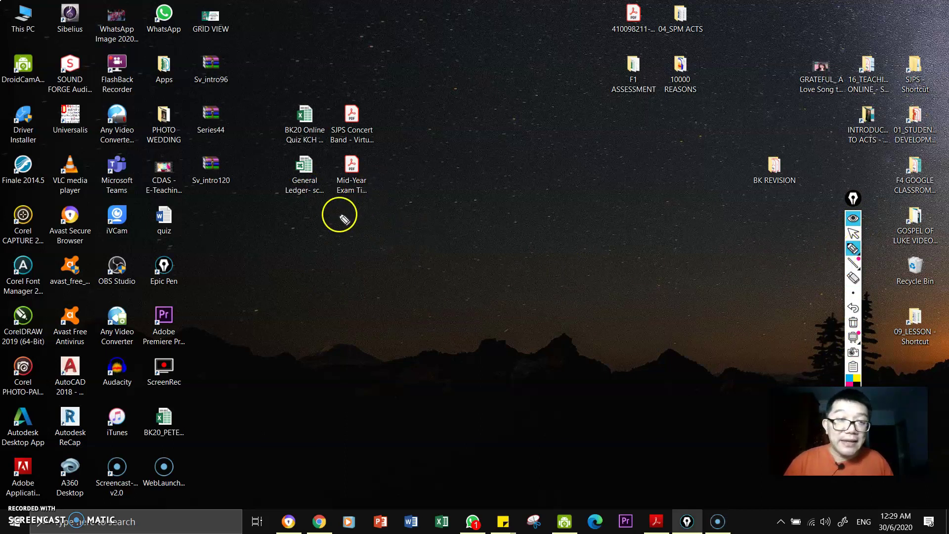
Step: Draw a pink loop around the four central desktop icons, a zigzag, and a figure 8
{"action": "mouse_move", "coordinate": [336, 222]}
{"action": "left_mouse_down"}
{"action": "mouse_move", "coordinate": [404, 133]}
{"action": "mouse_move", "coordinate": [265, 188]}
{"action": "left_mouse_up"}
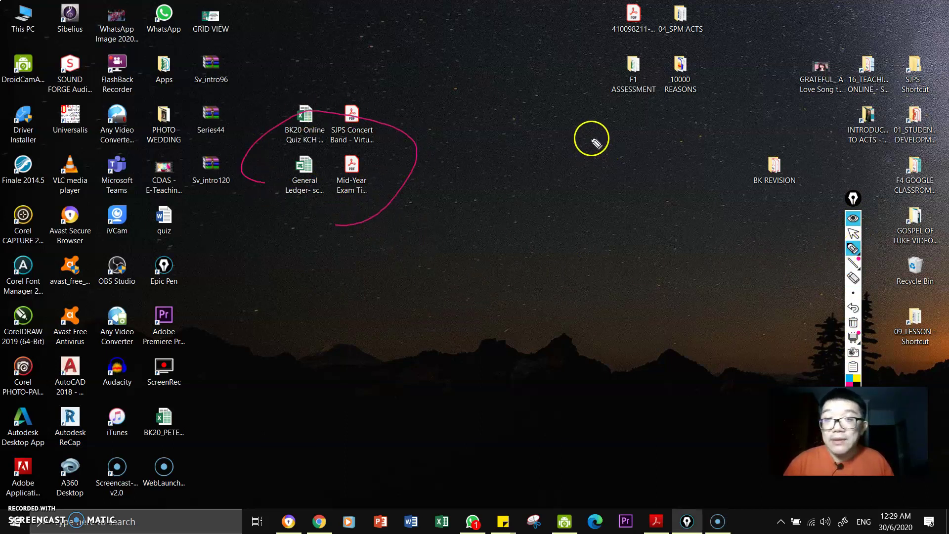
{"action": "mouse_move", "coordinate": [592, 136]}
{"action": "left_mouse_down"}
{"action": "mouse_move", "coordinate": [603, 220]}
{"action": "mouse_move", "coordinate": [643, 270]}
{"action": "left_mouse_up"}
{"action": "mouse_move", "coordinate": [510, 280]}
{"action": "left_mouse_down"}
{"action": "mouse_move", "coordinate": [490, 244]}
{"action": "mouse_move", "coordinate": [502, 341]}
{"action": "mouse_move", "coordinate": [472, 303]}
{"action": "mouse_move", "coordinate": [499, 321]}
{"action": "mouse_move", "coordinate": [478, 301]}
{"action": "mouse_move", "coordinate": [503, 278]}
{"action": "left_mouse_up"}
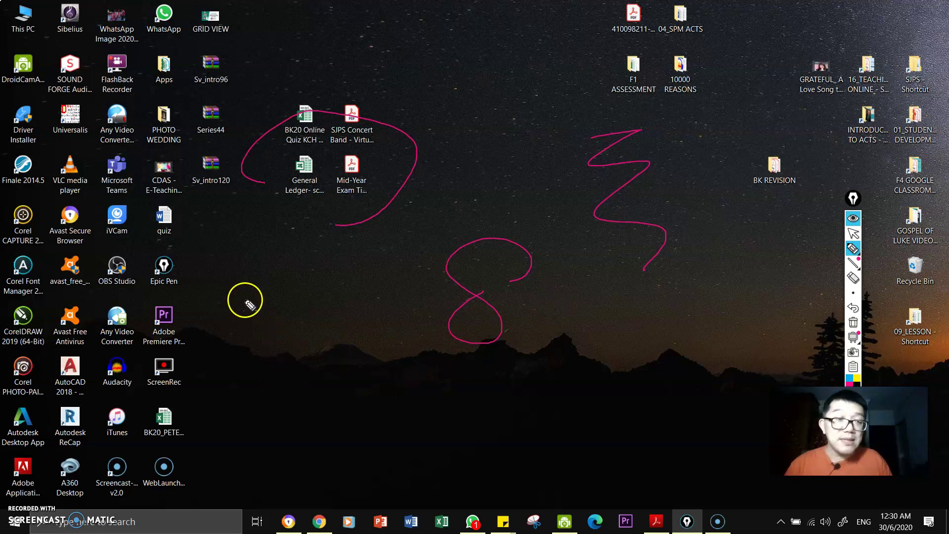
Step: Handwrite 'EpicPen' left of the 8 and underline it
{"action": "mouse_move", "coordinate": [259, 302]}
{"action": "left_mouse_down"}
{"action": "mouse_move", "coordinate": [283, 349]}
{"action": "mouse_move", "coordinate": [267, 332]}
{"action": "mouse_move", "coordinate": [289, 330]}
{"action": "mouse_move", "coordinate": [310, 310]}
{"action": "mouse_move", "coordinate": [313, 275]}
{"action": "mouse_move", "coordinate": [349, 284]}
{"action": "mouse_move", "coordinate": [384, 276]}
{"action": "left_mouse_up"}
{"action": "left_click_drag", "start_coordinate": [274, 351], "coordinate": [360, 303]}
{"action": "left_click_drag", "start_coordinate": [308, 351], "coordinate": [372, 313]}
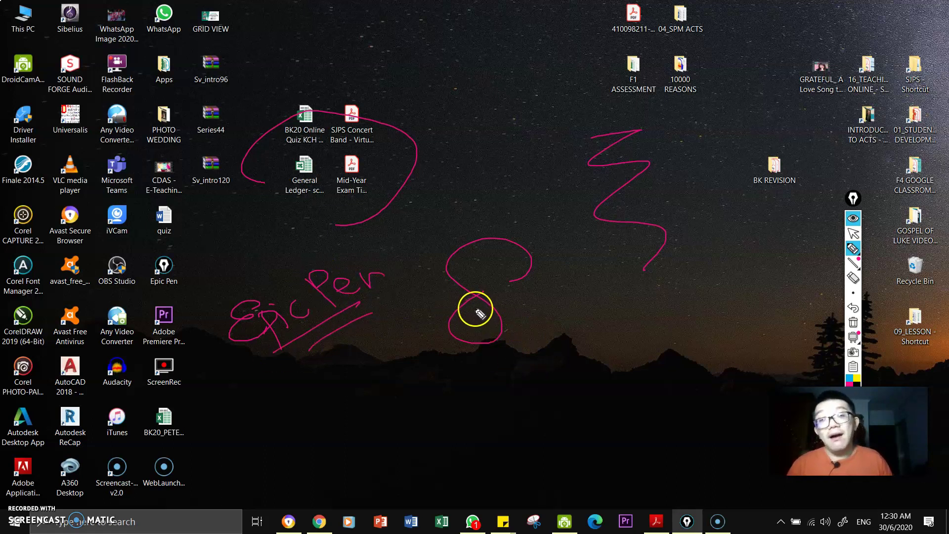